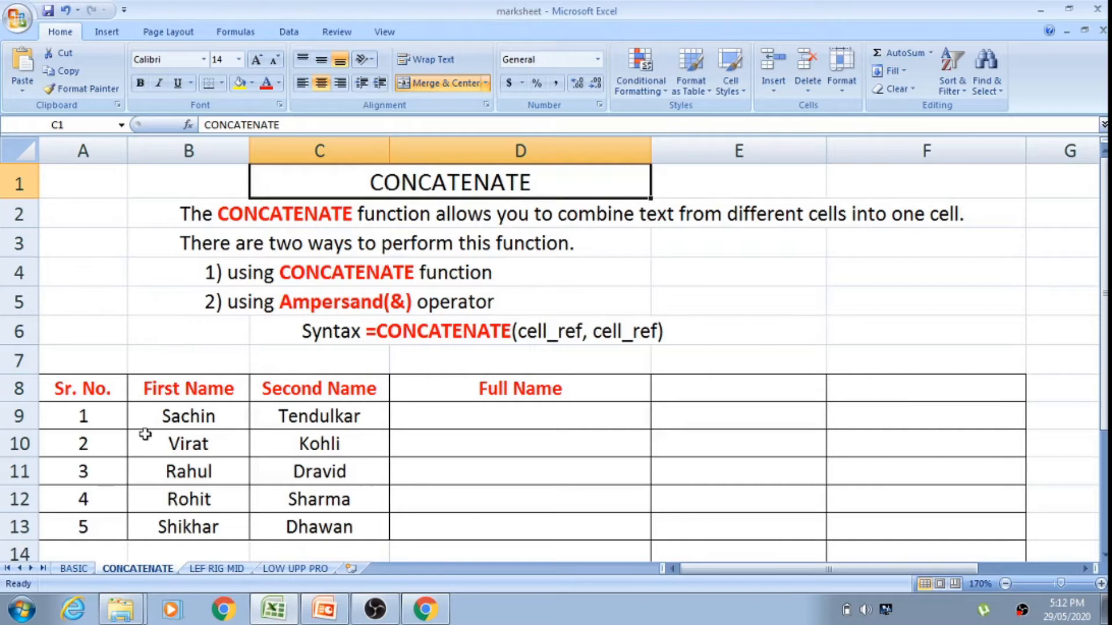
# Step: Examine the table's Sr. No., First Name, Second Name and Full Name headers and the first row's cells
pyautogui.click(111, 421)
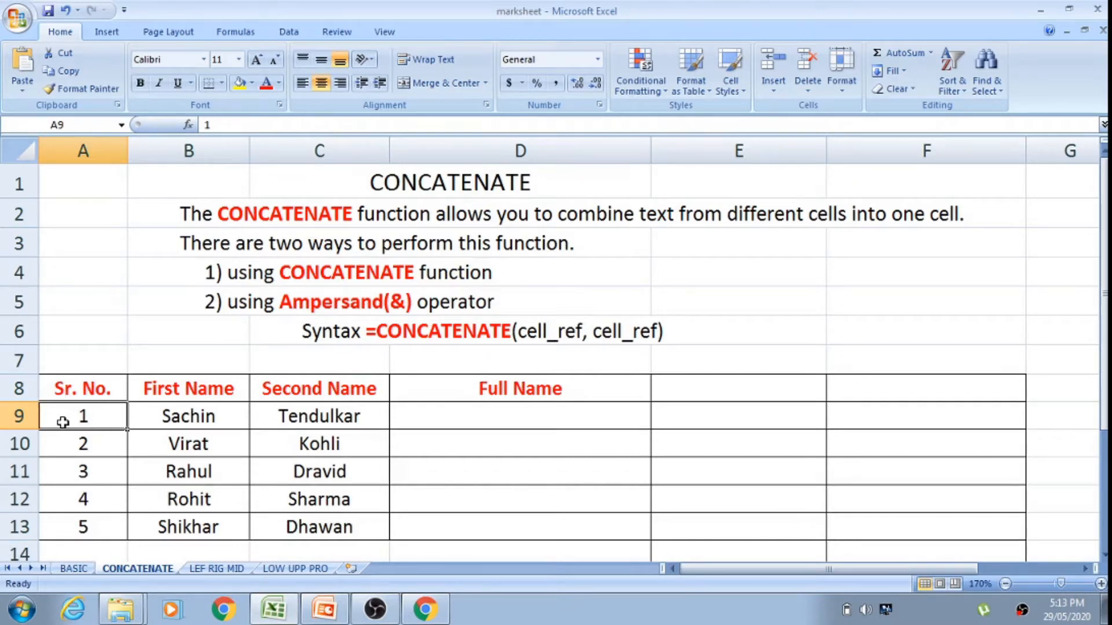
pyautogui.click(160, 358)
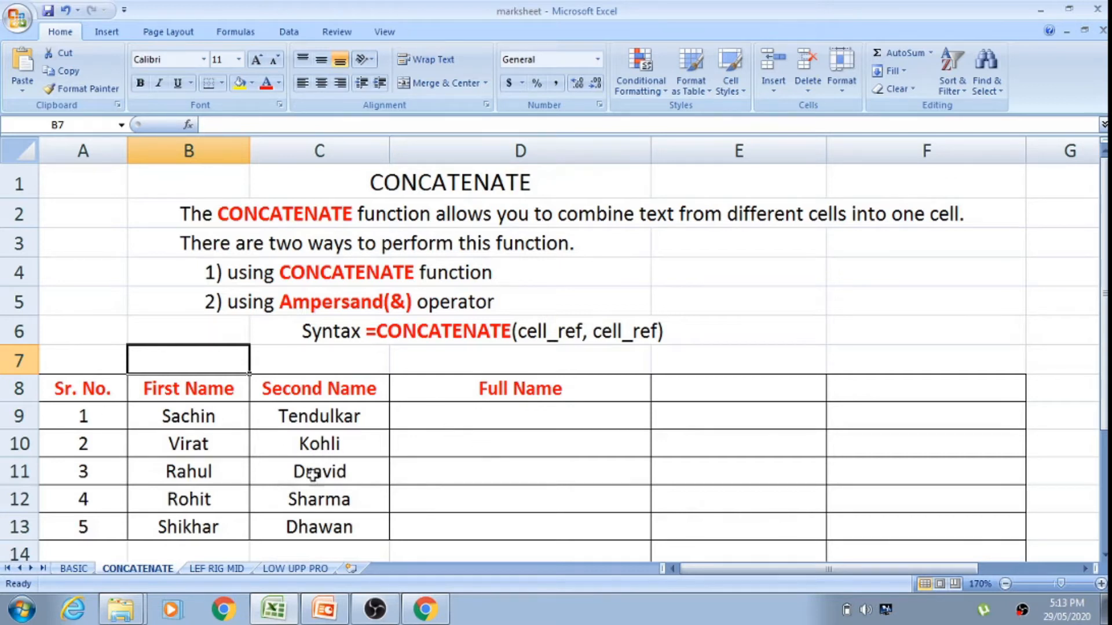
pyautogui.click(102, 393)
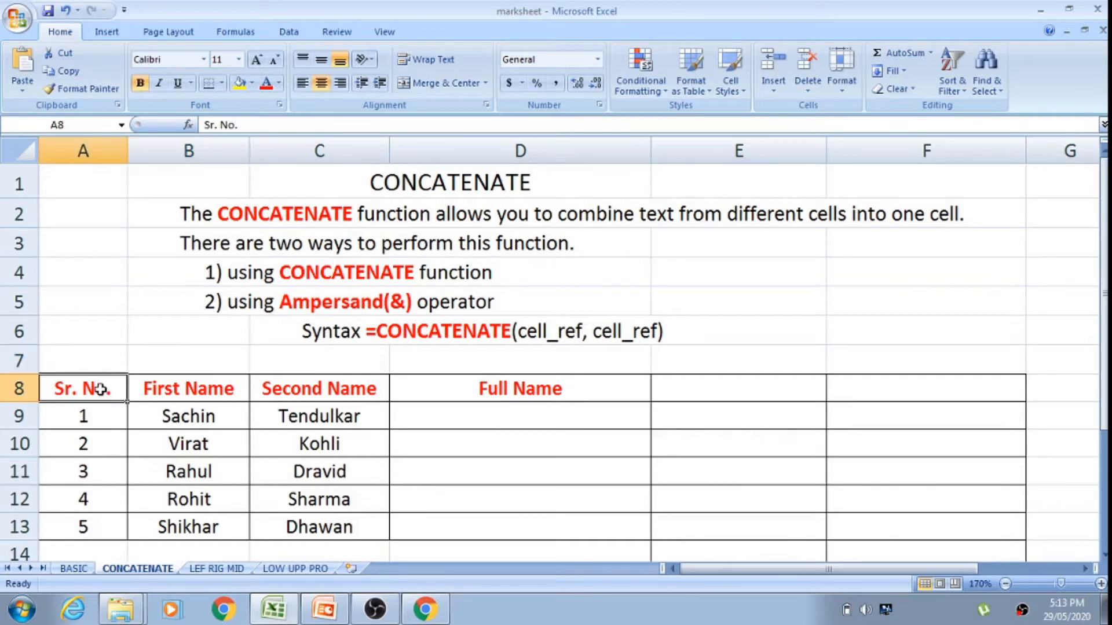
pyautogui.click(168, 389)
pyautogui.click(280, 396)
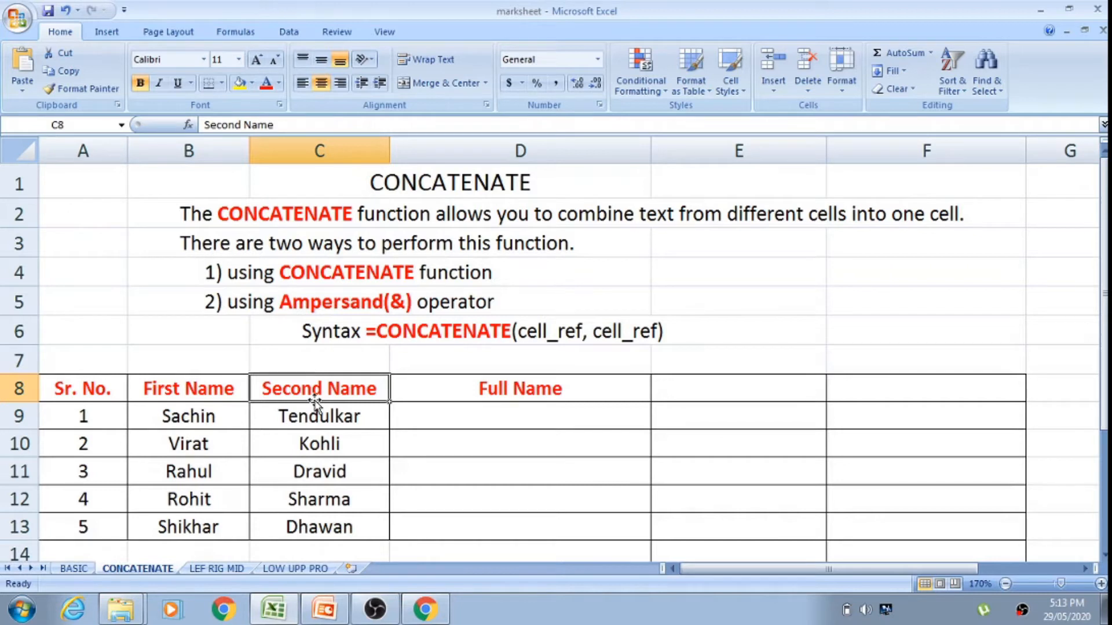
pyautogui.click(479, 389)
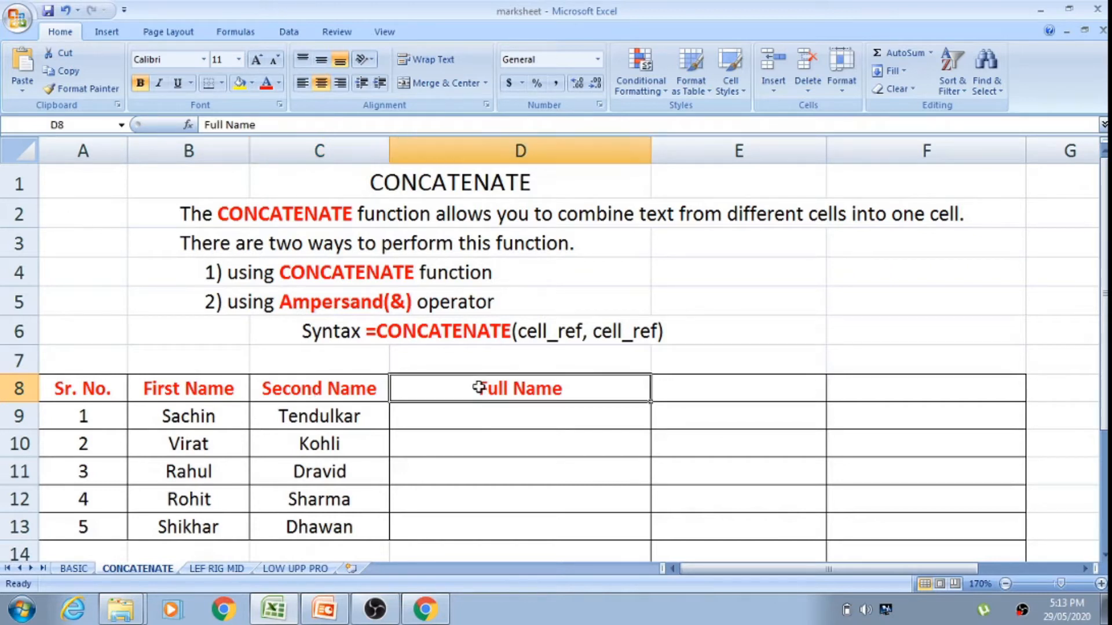
pyautogui.click(467, 419)
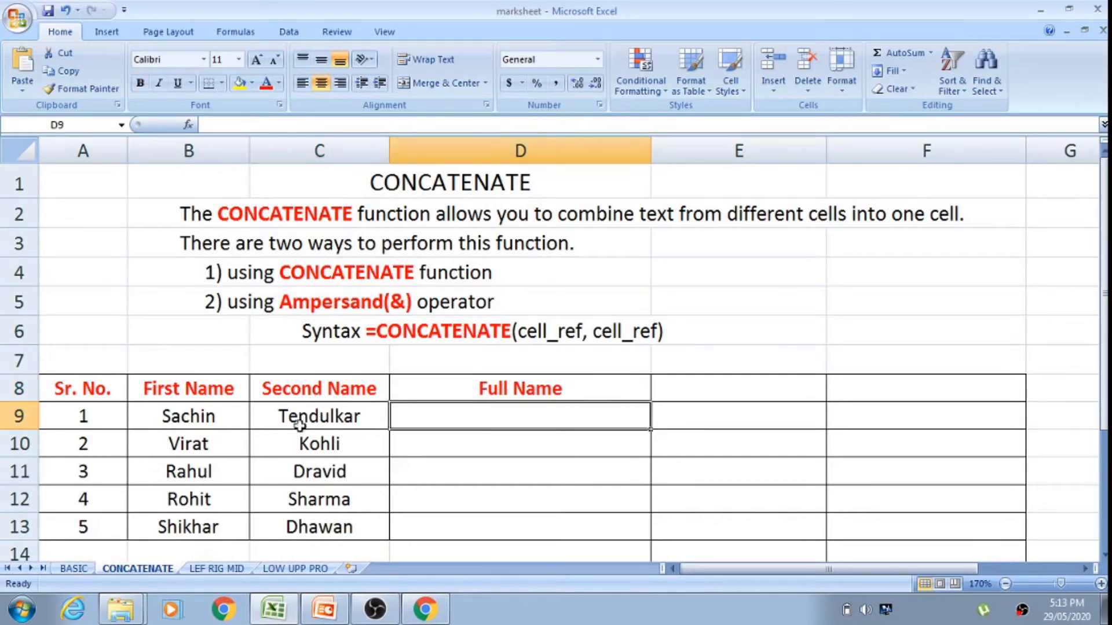
pyautogui.click(192, 423)
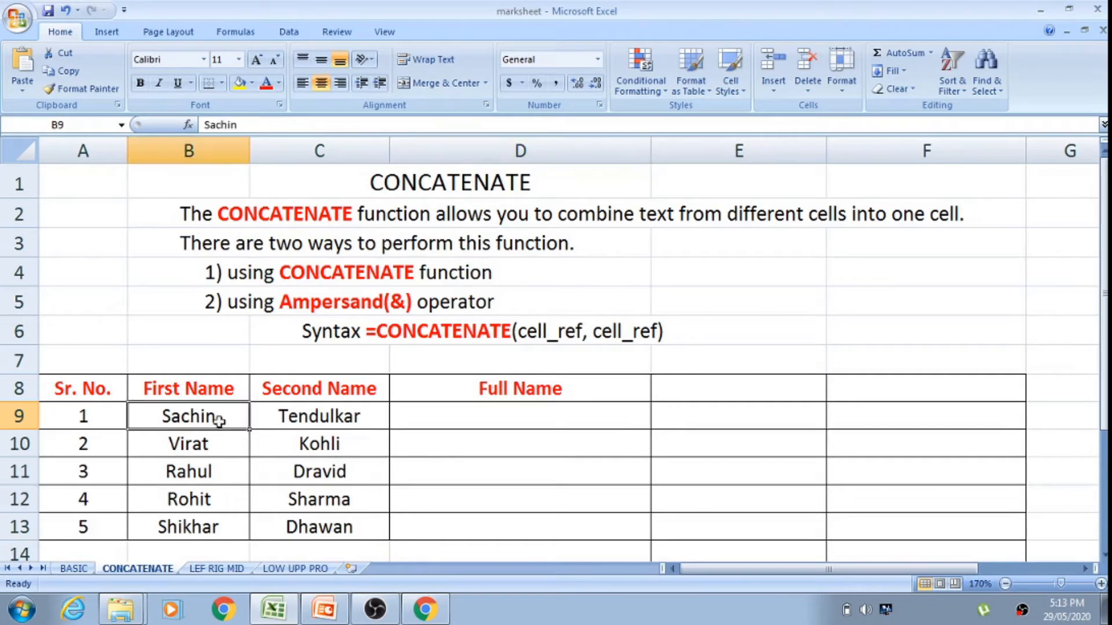
pyautogui.click(261, 418)
# Step: Enter the formula =CONCATENATE(B9,C9) in cell D9 to join the first row's first and second names
pyautogui.click(471, 415)
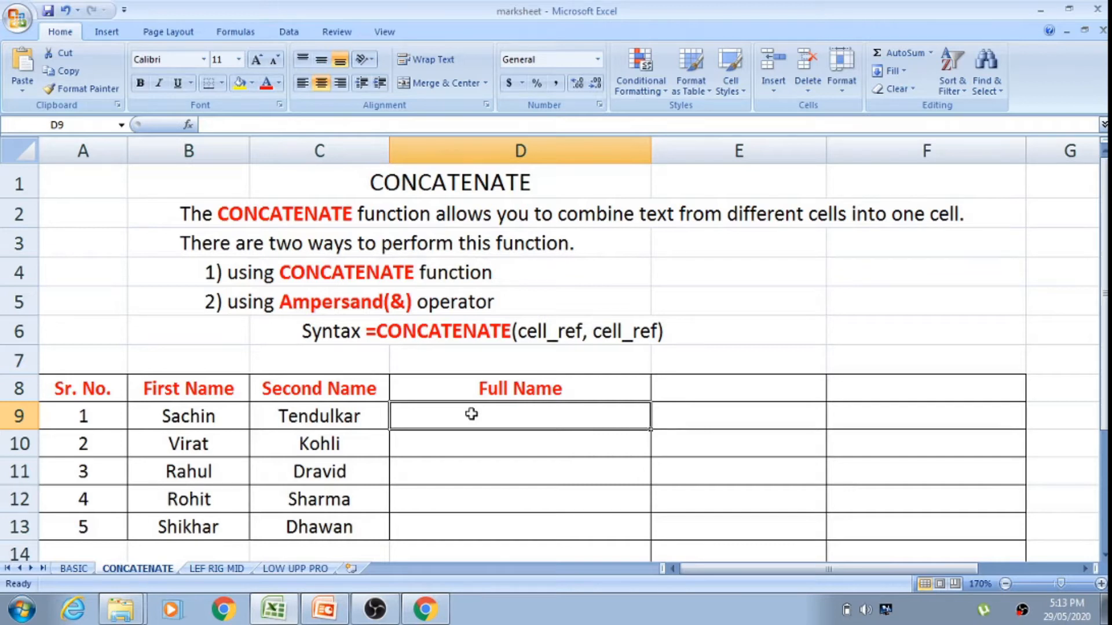
pyautogui.write('=')
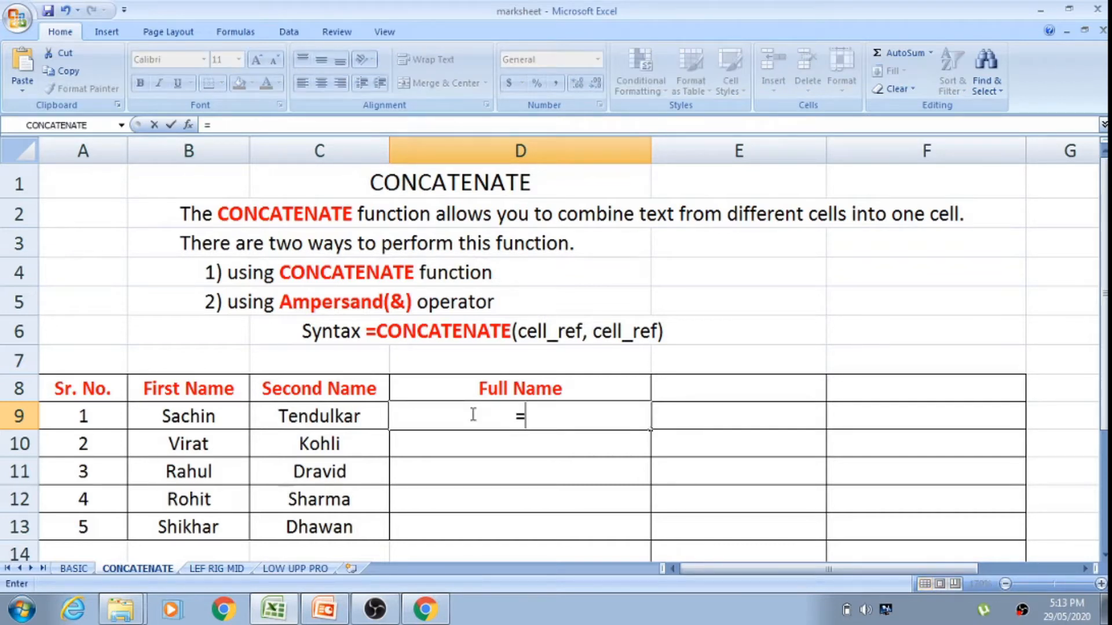
pyautogui.write('c')
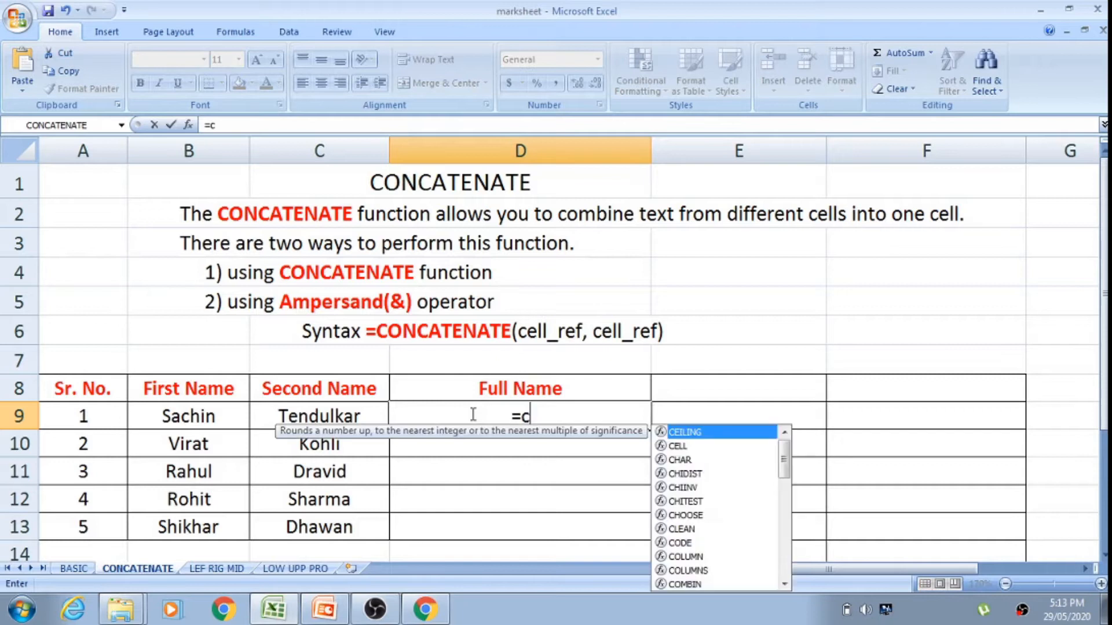
pyautogui.write('on')
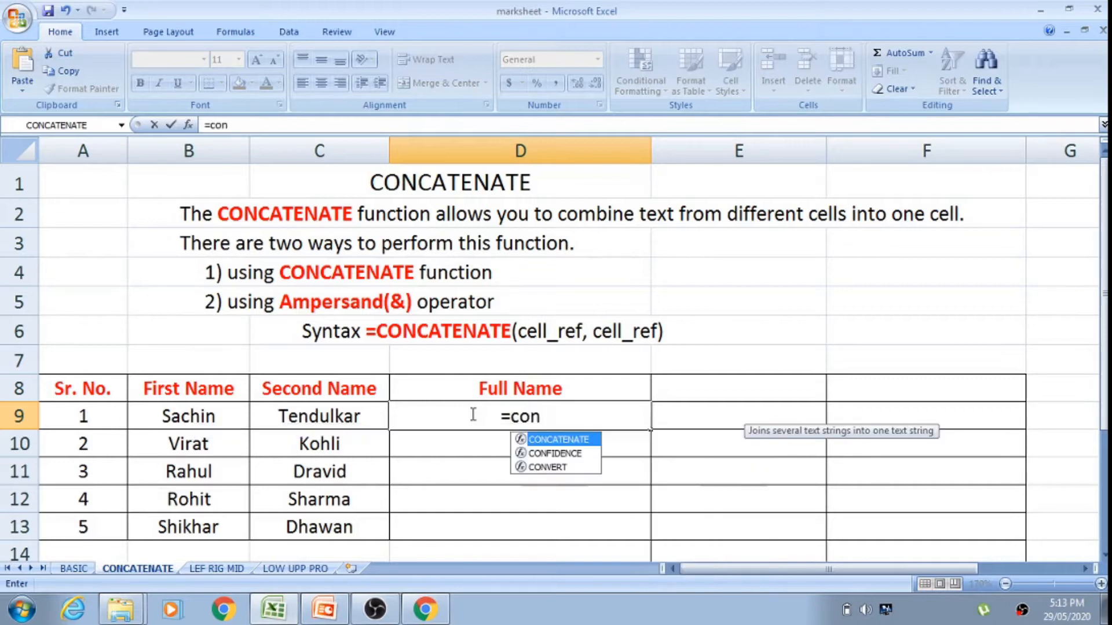
pyautogui.doubleClick(552, 441)
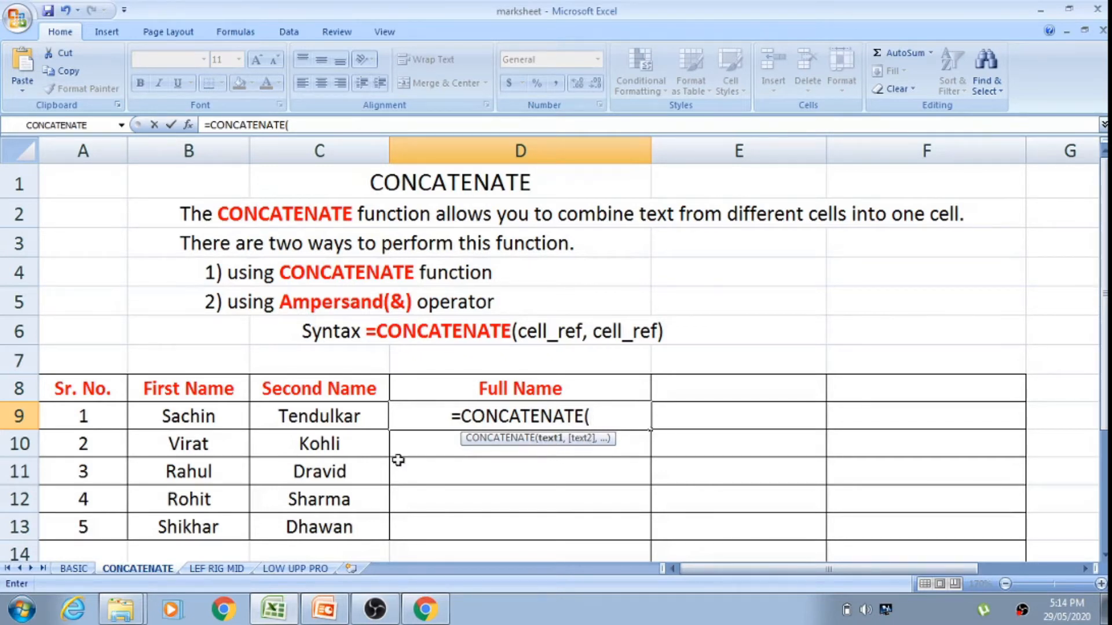
pyautogui.click(176, 418)
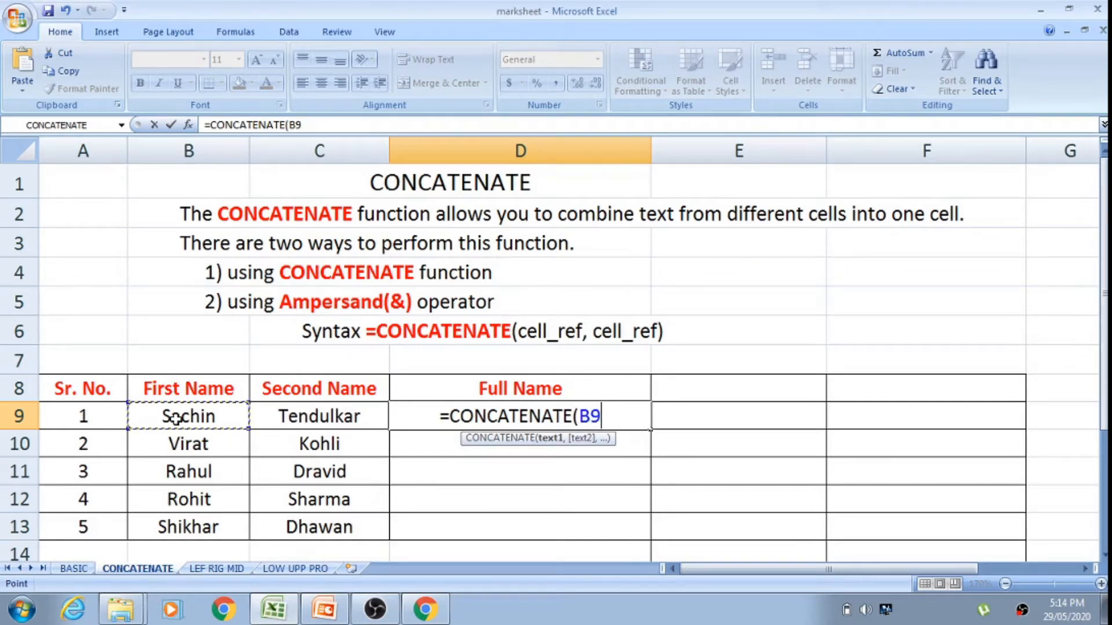
pyautogui.write(',')
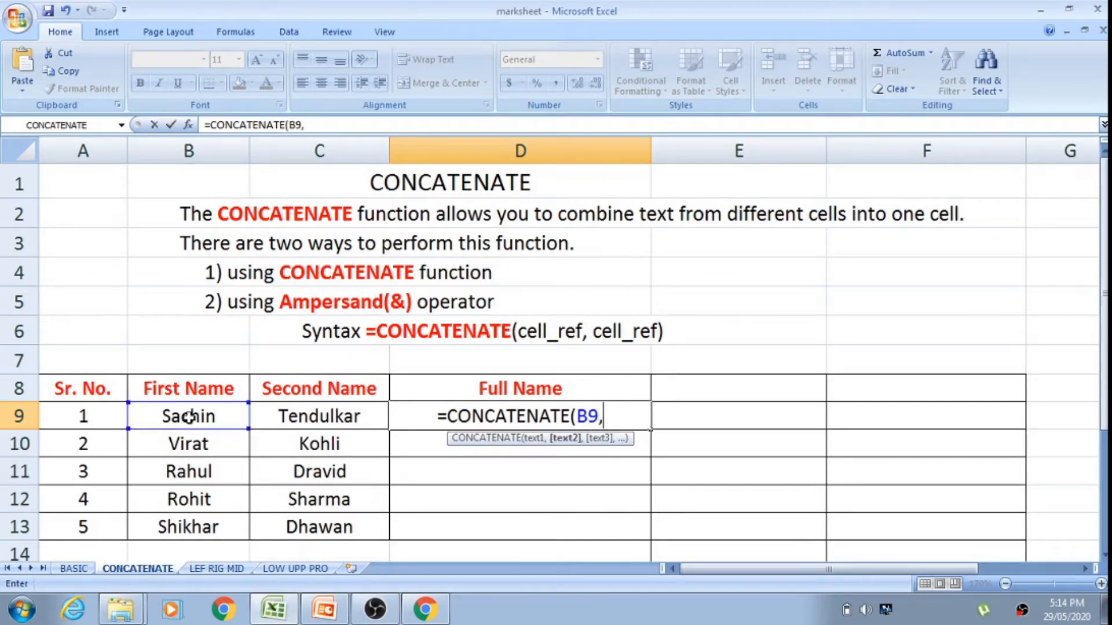
pyautogui.click(285, 415)
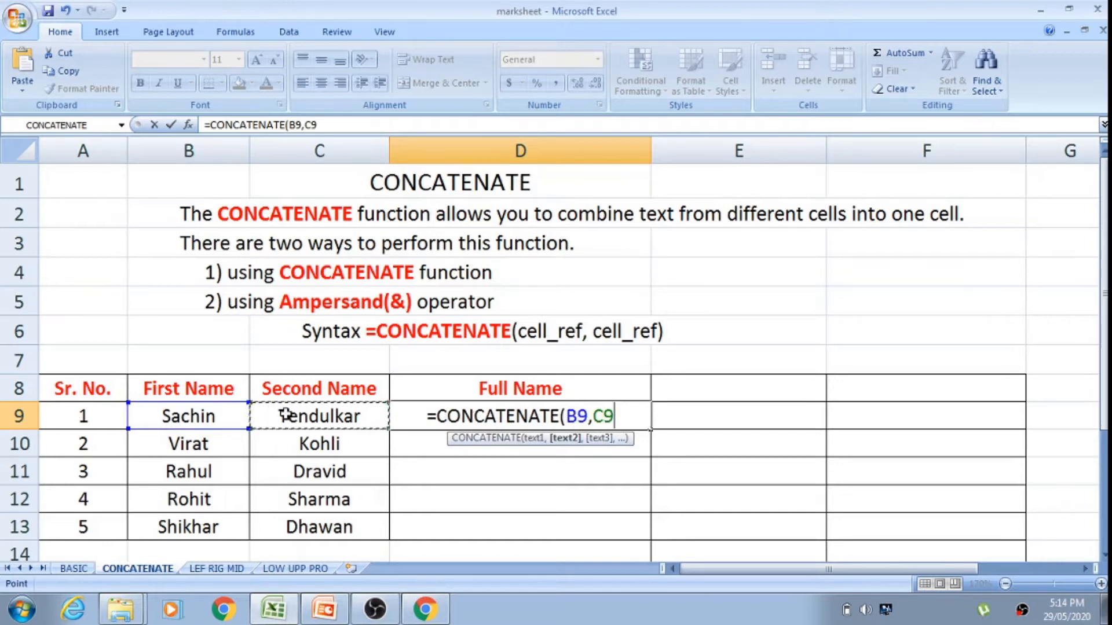
pyautogui.press('Return')
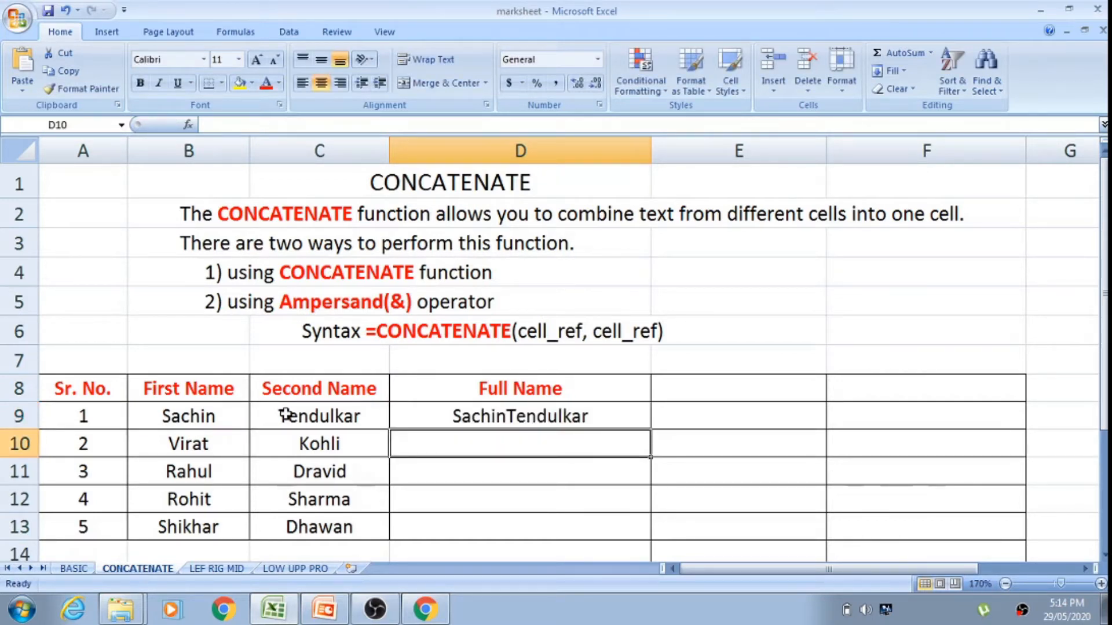
# Step: Fill the D9 CONCATENATE formula down through D13 and check the joined names against their source cells
pyautogui.click(501, 420)
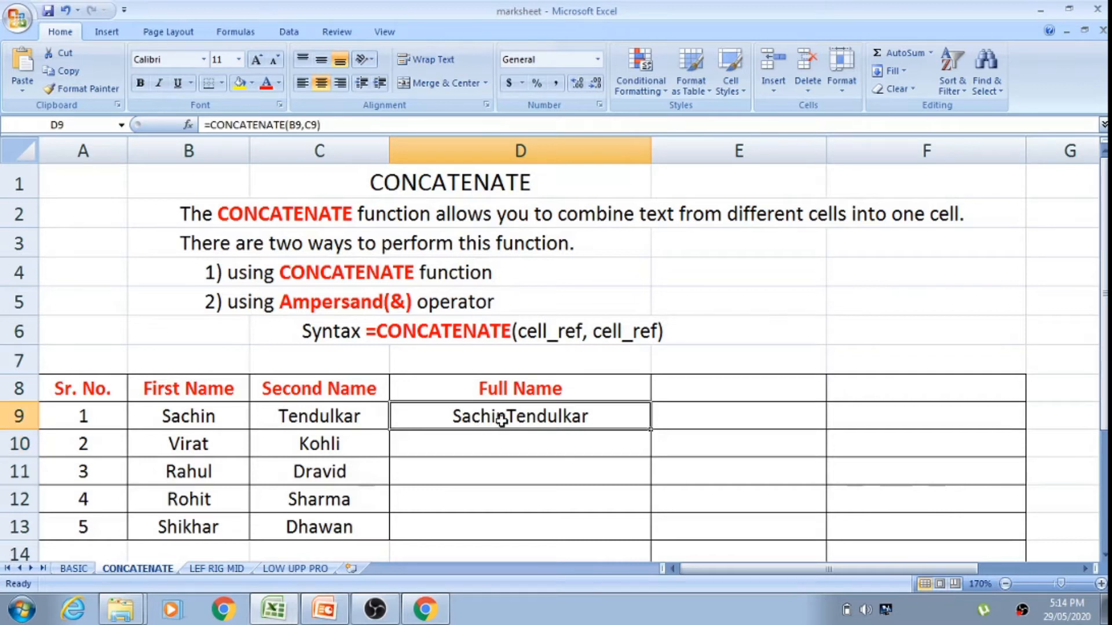
pyautogui.click(194, 417)
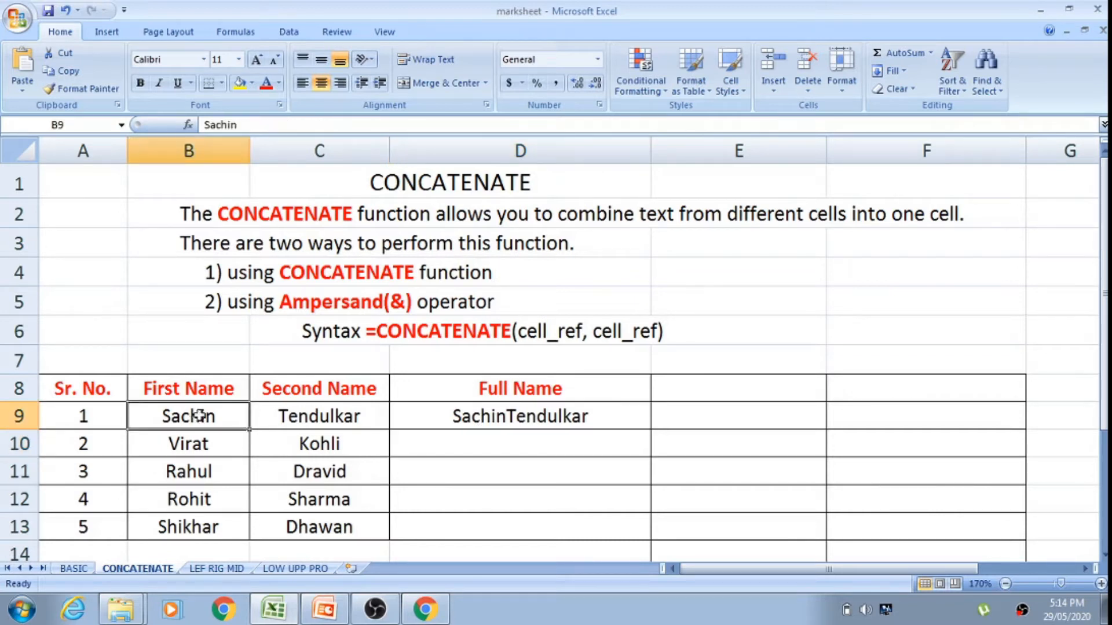
pyautogui.click(342, 413)
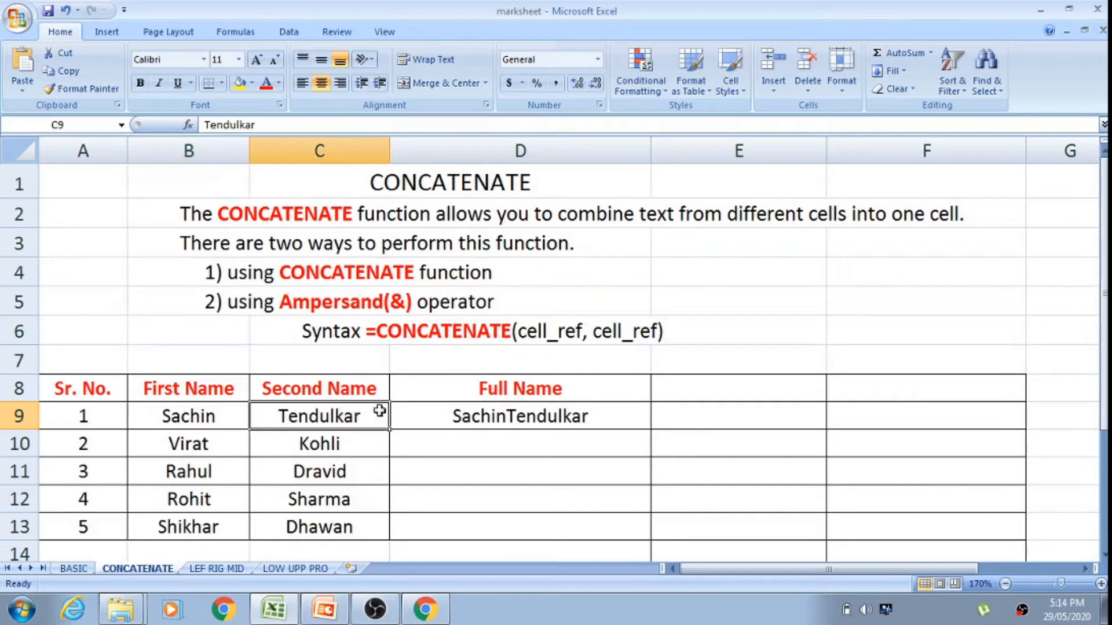
pyautogui.click(505, 412)
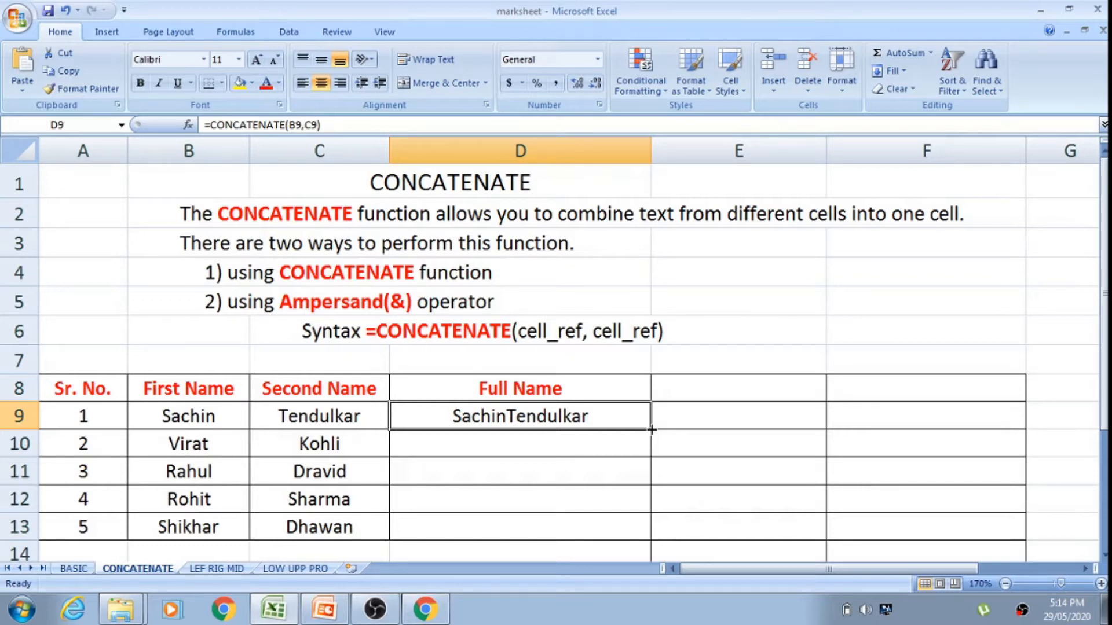
pyautogui.moveTo(652, 429); pyautogui.dragTo(654, 512)
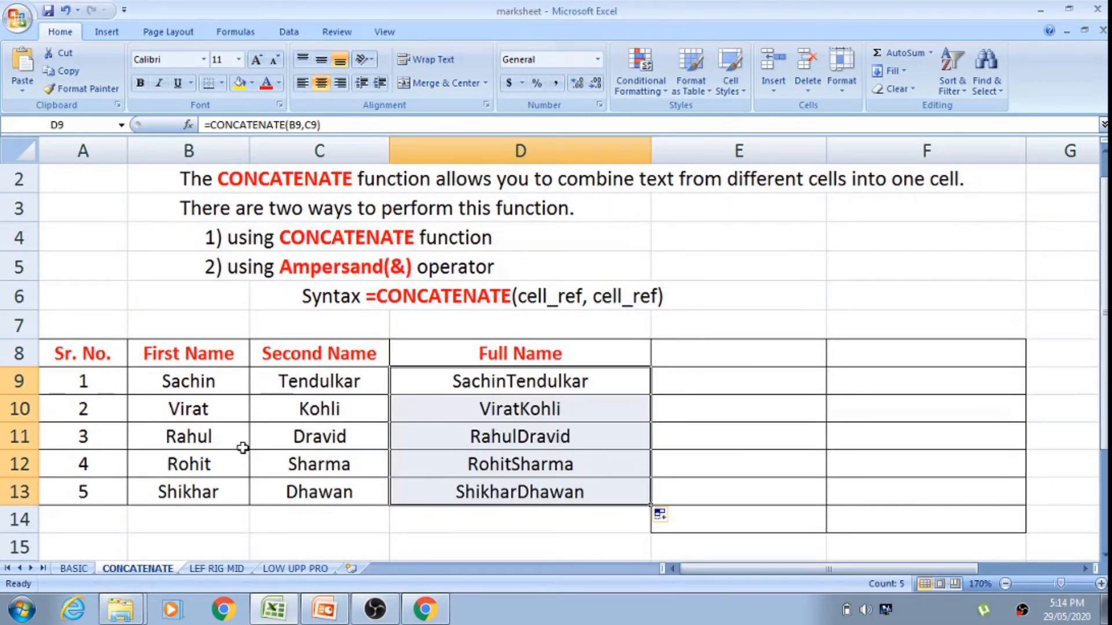
pyautogui.click(508, 485)
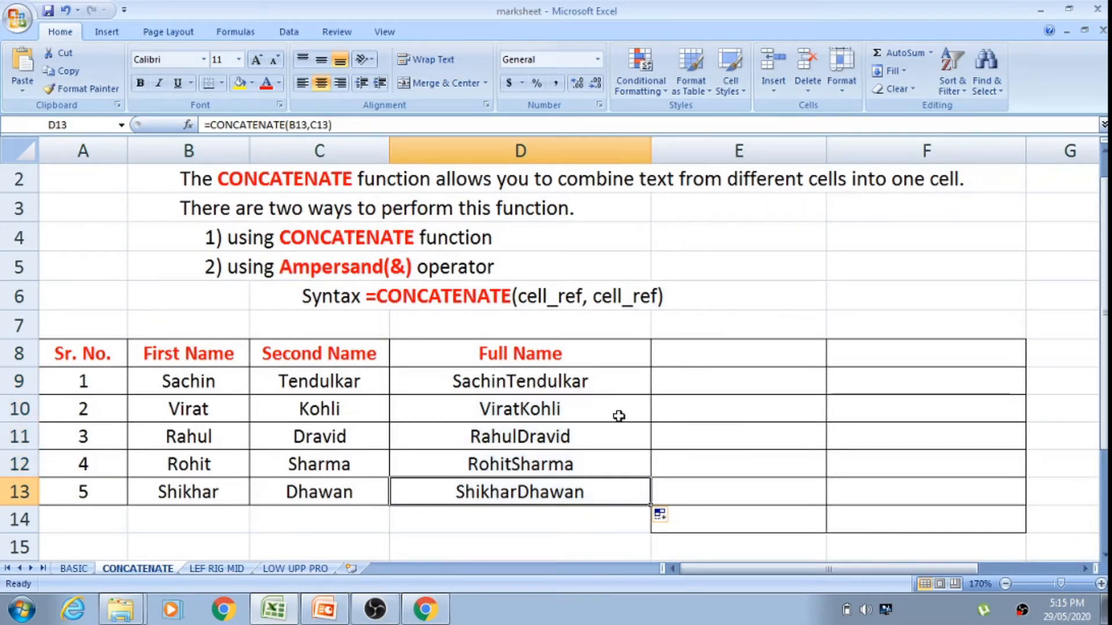
pyautogui.click(585, 383)
pyautogui.moveTo(585, 383); pyautogui.dragTo(588, 487)
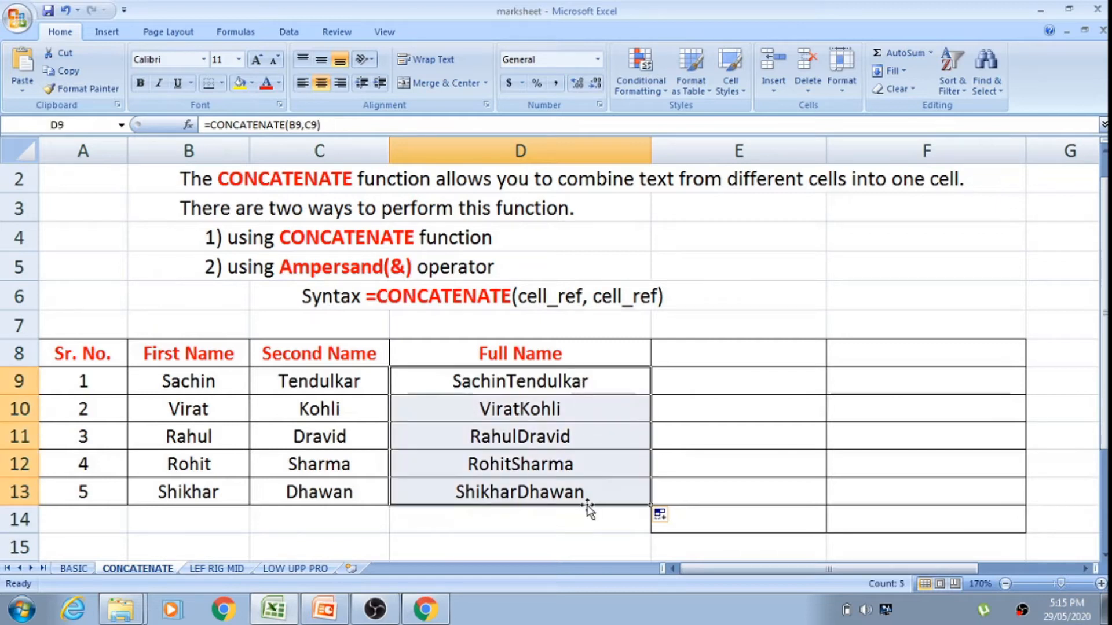
pyautogui.click(587, 418)
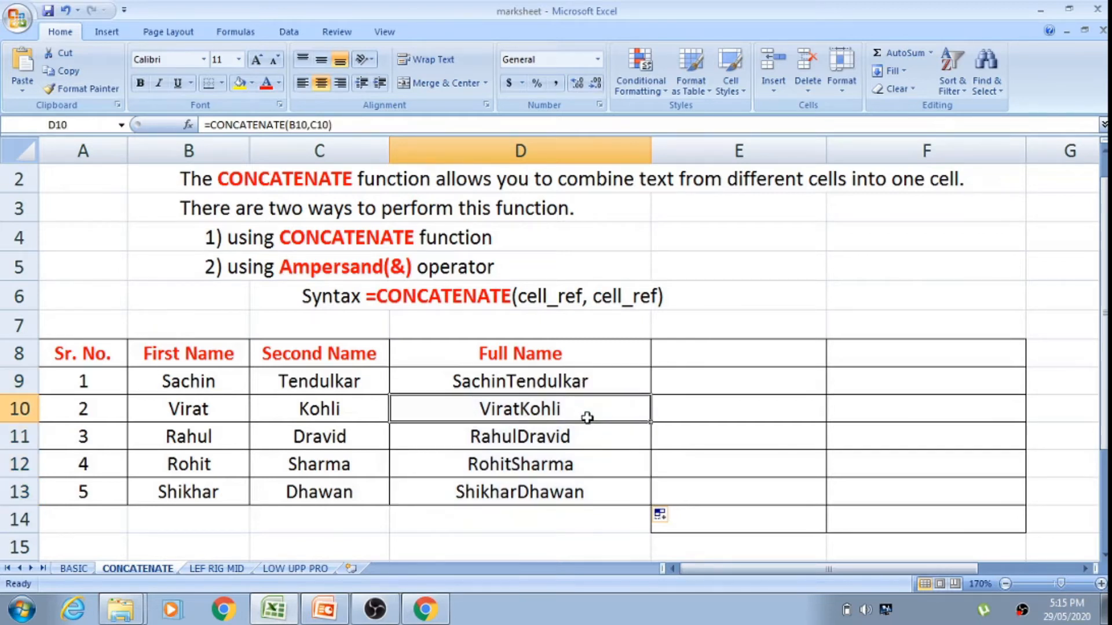
# Step: Add a space argument to the D9 formula, making it =CONCATENATE(B9," ",C9), and fill it down through D13
pyautogui.doubleClick(528, 382)
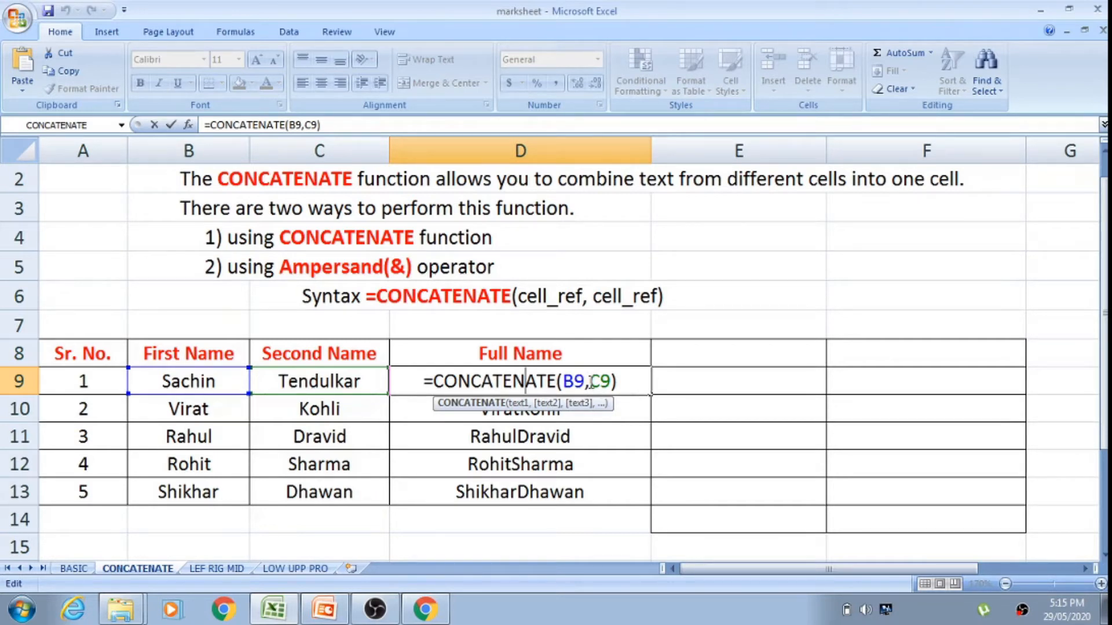
pyautogui.click(591, 381)
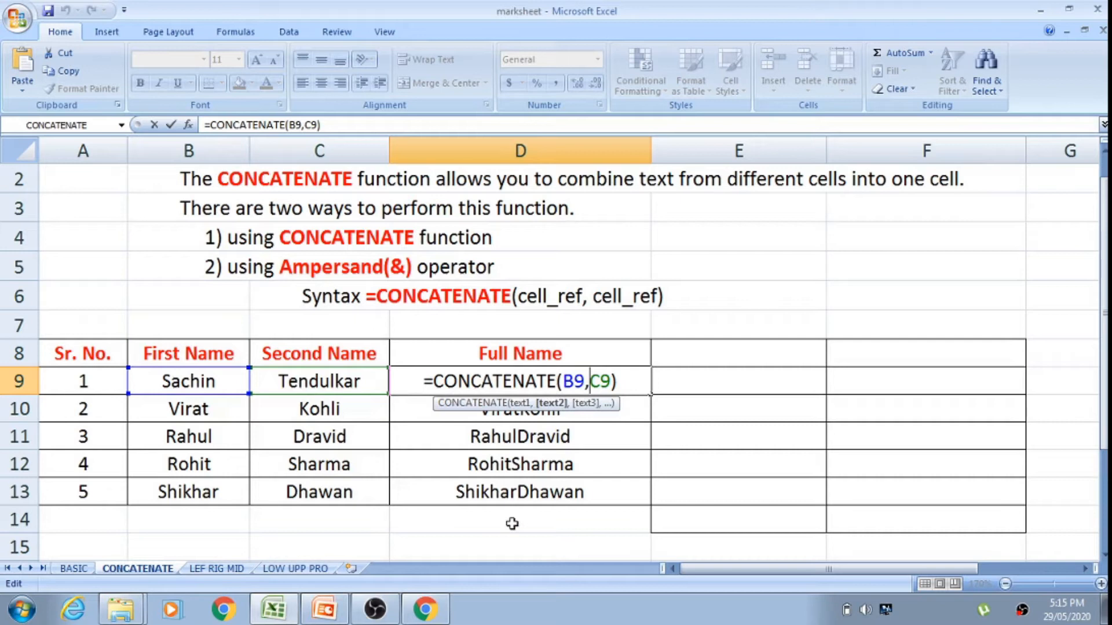
pyautogui.write('"')
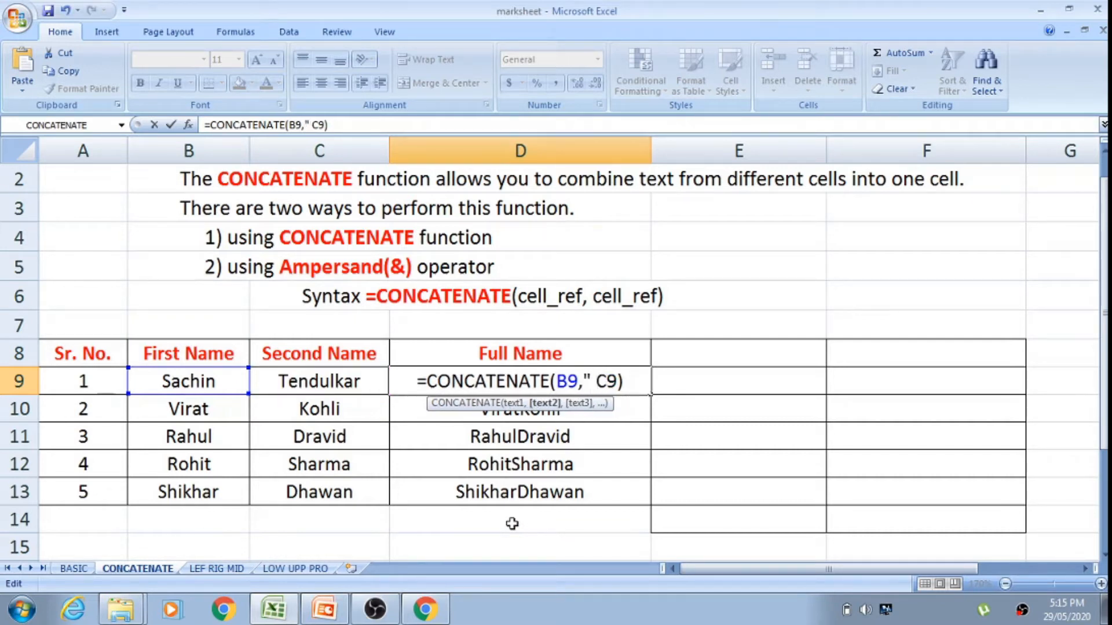
pyautogui.write(' "')
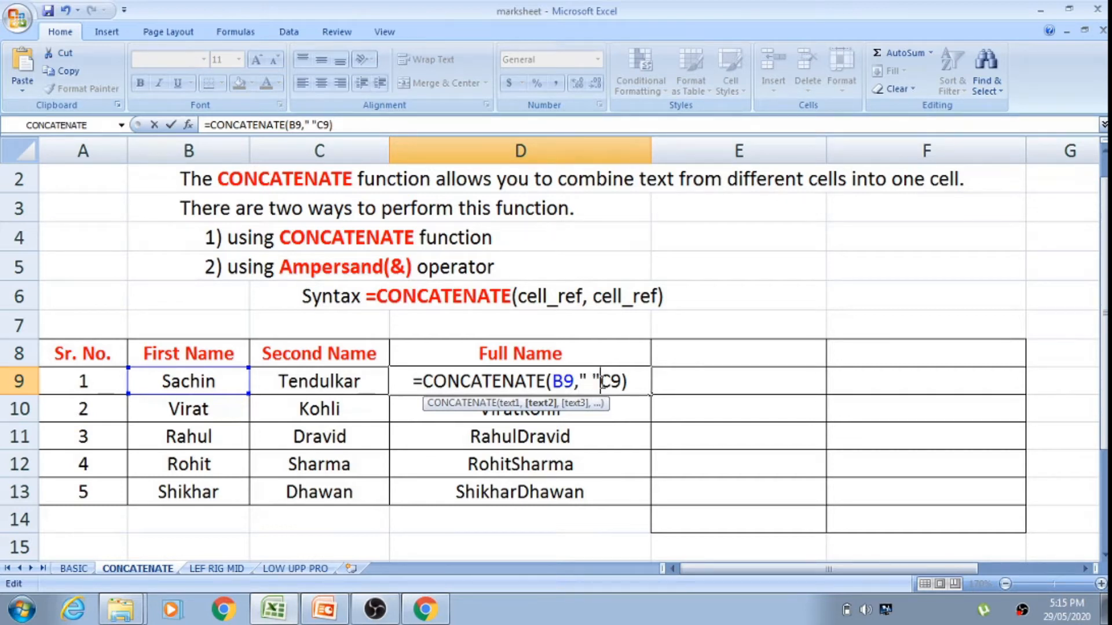
pyautogui.write(',')
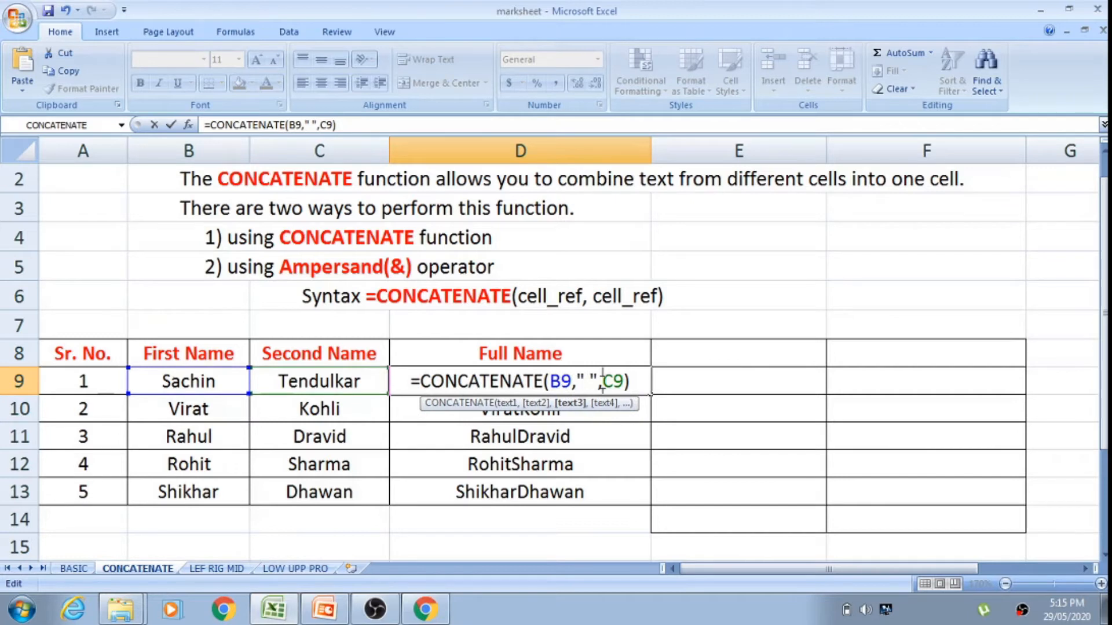
pyautogui.press('Return')
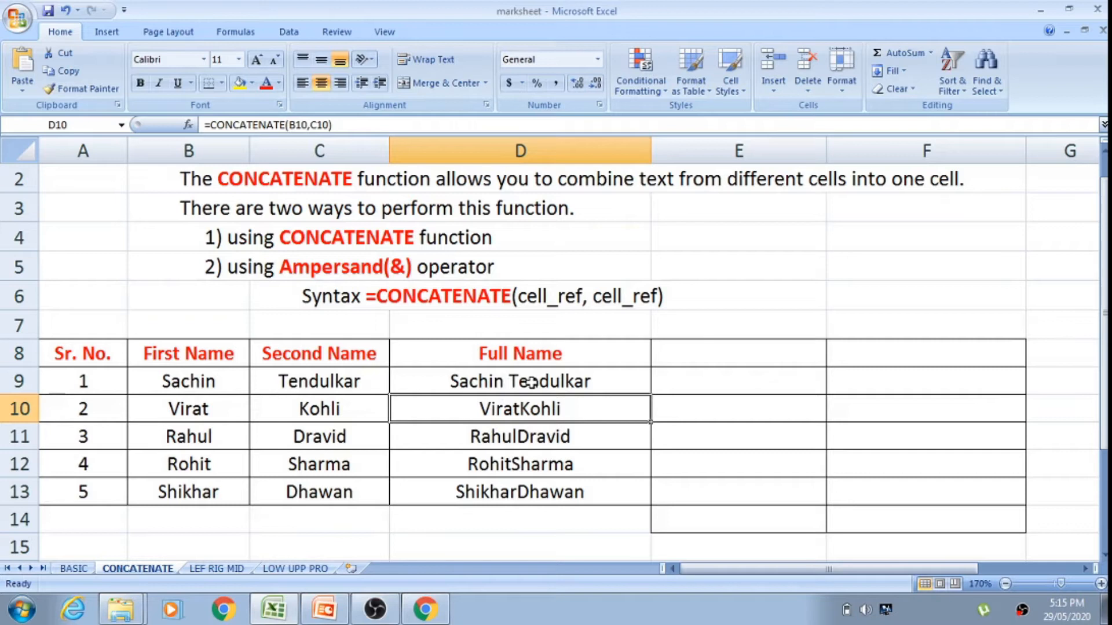
pyautogui.click(579, 375)
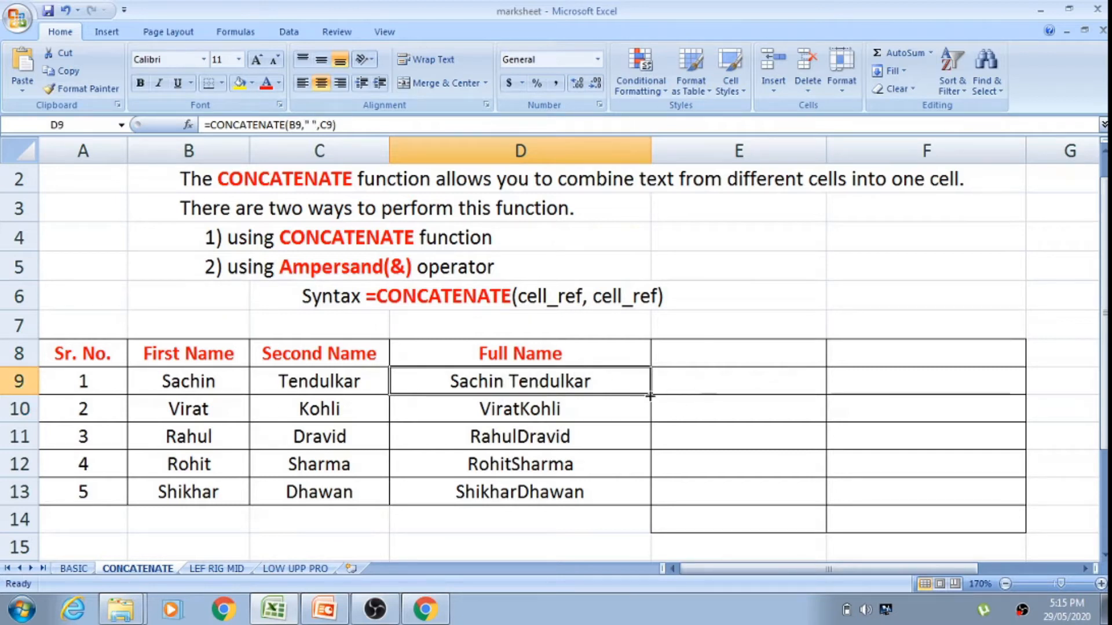
pyautogui.moveTo(650, 395); pyautogui.dragTo(648, 493)
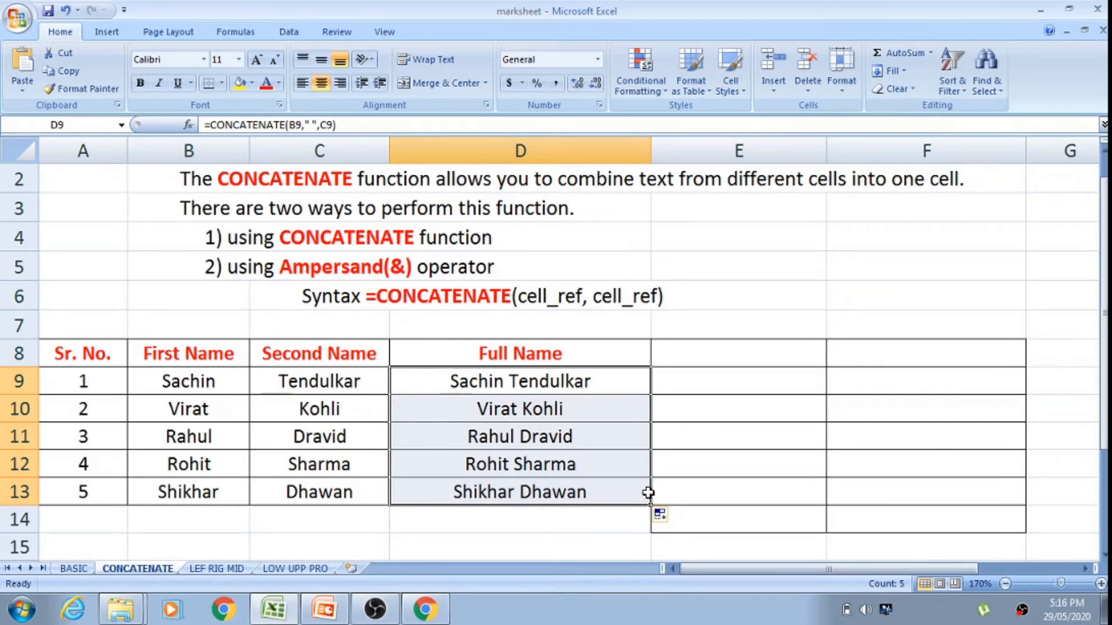
# Step: Enter the formula =B9&C9 in cell E9 to join the first row's first and second names with the ampersand operator
pyautogui.click(743, 389)
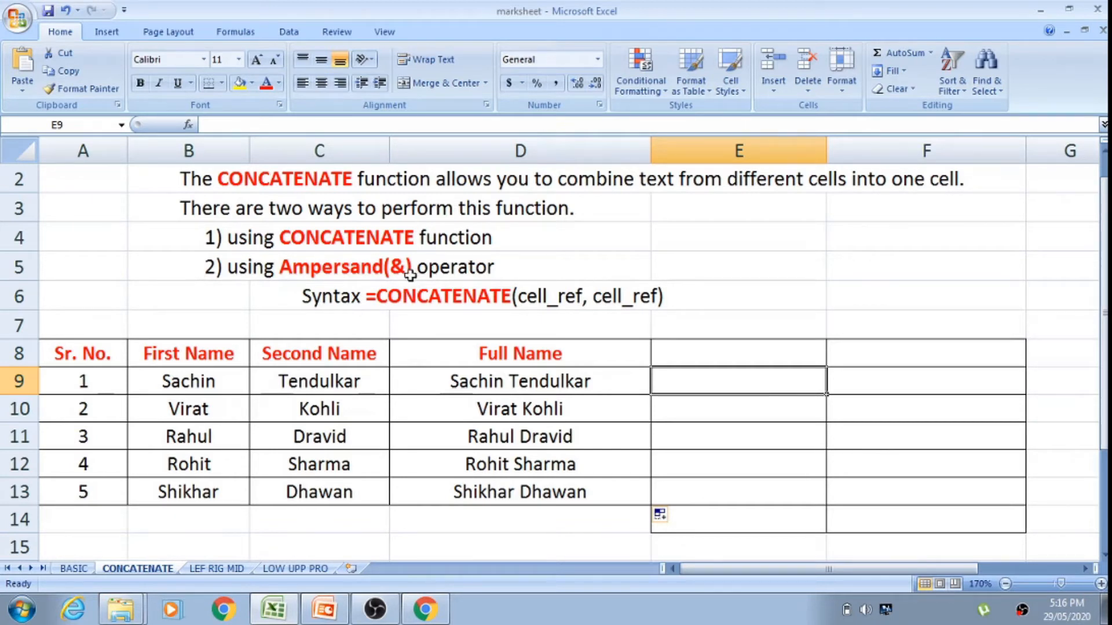
pyautogui.write('=')
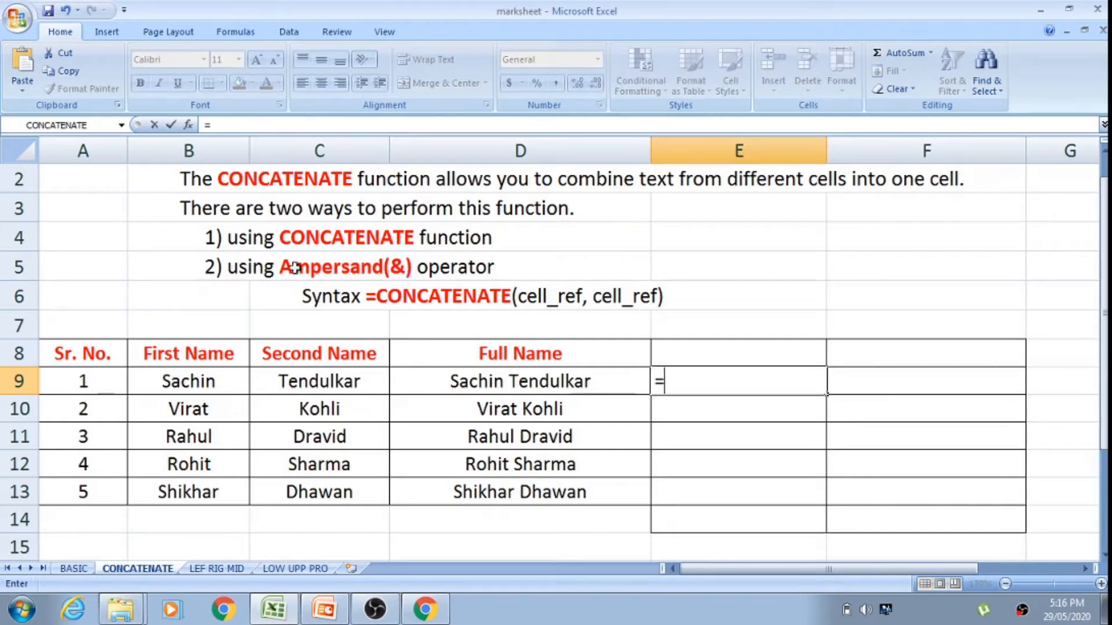
pyautogui.click(185, 384)
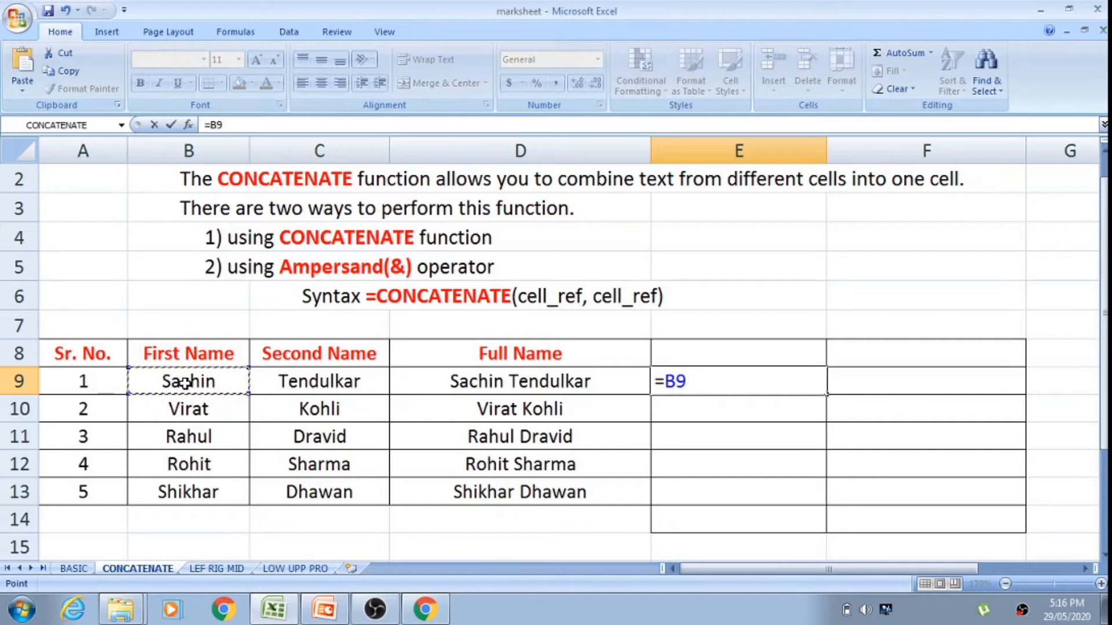
pyautogui.write('&')
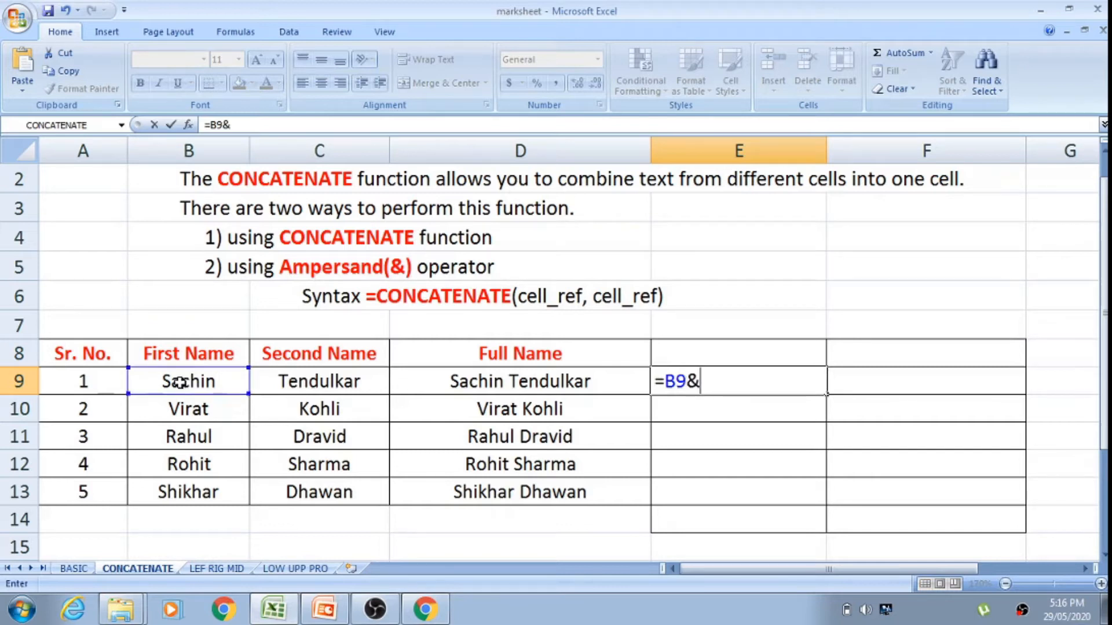
pyautogui.click(268, 381)
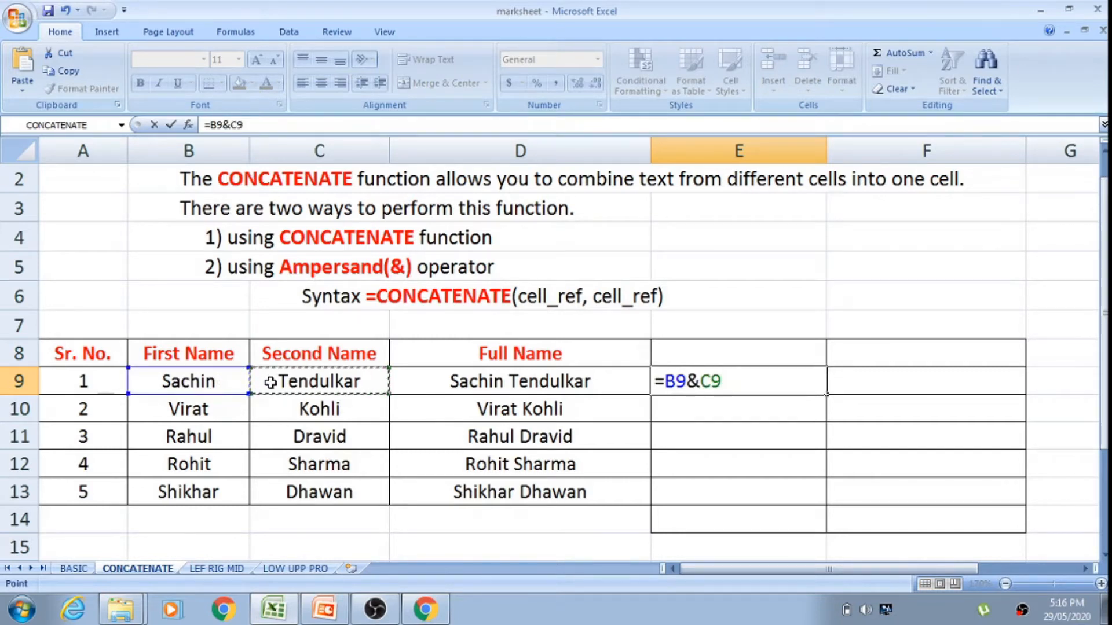
pyautogui.press('Return')
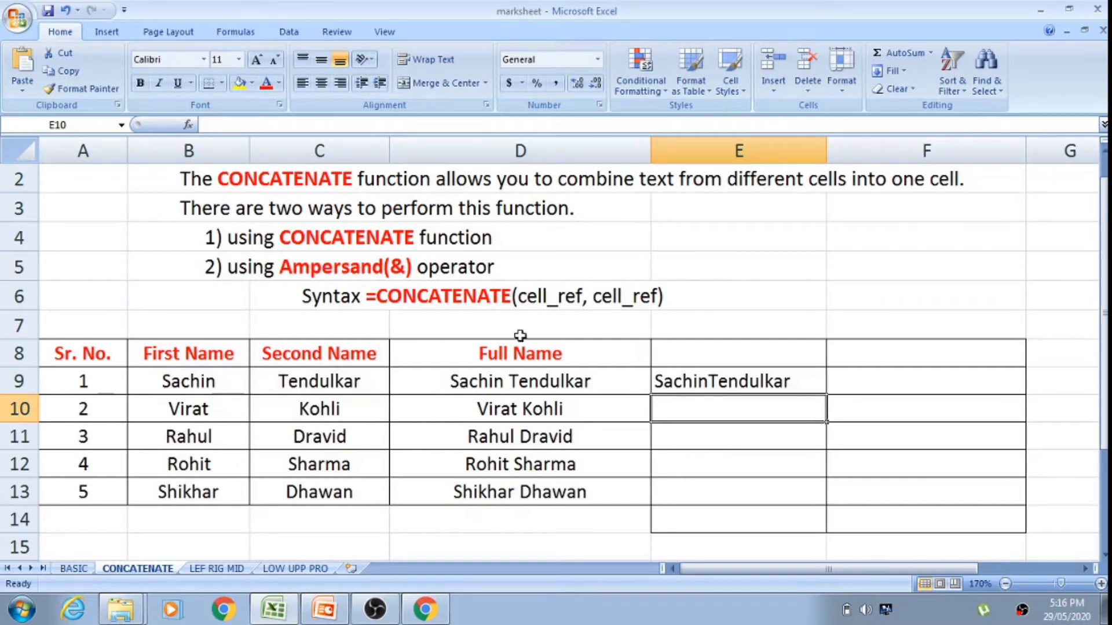
# Step: Insert a quoted space into the E9 formula, making it =B9&" "&C9
pyautogui.click(724, 382)
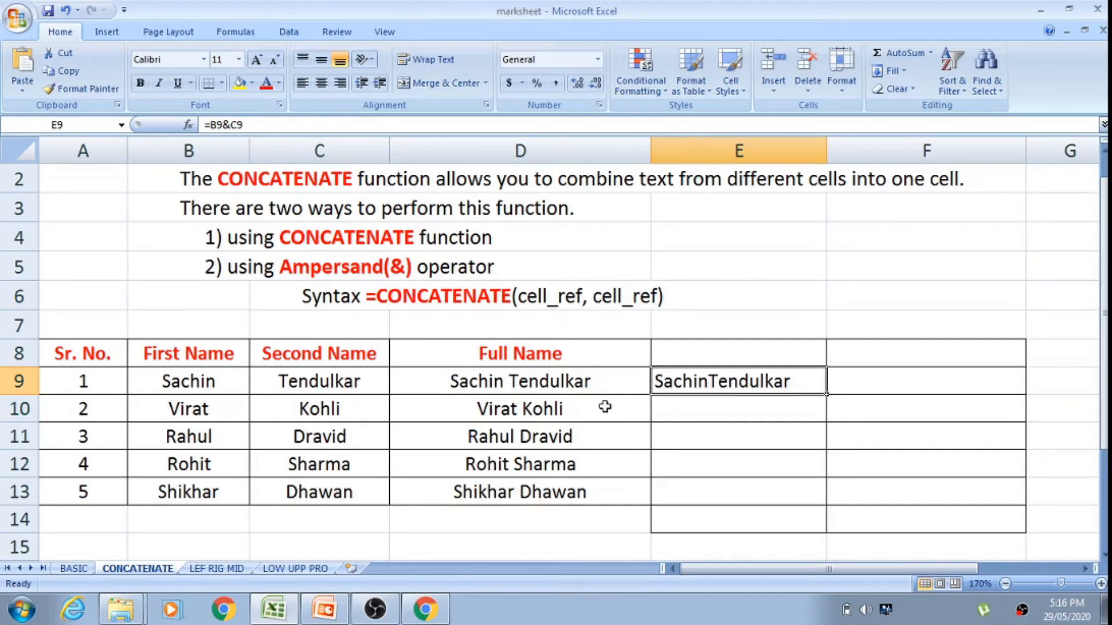
pyautogui.doubleClick(712, 382)
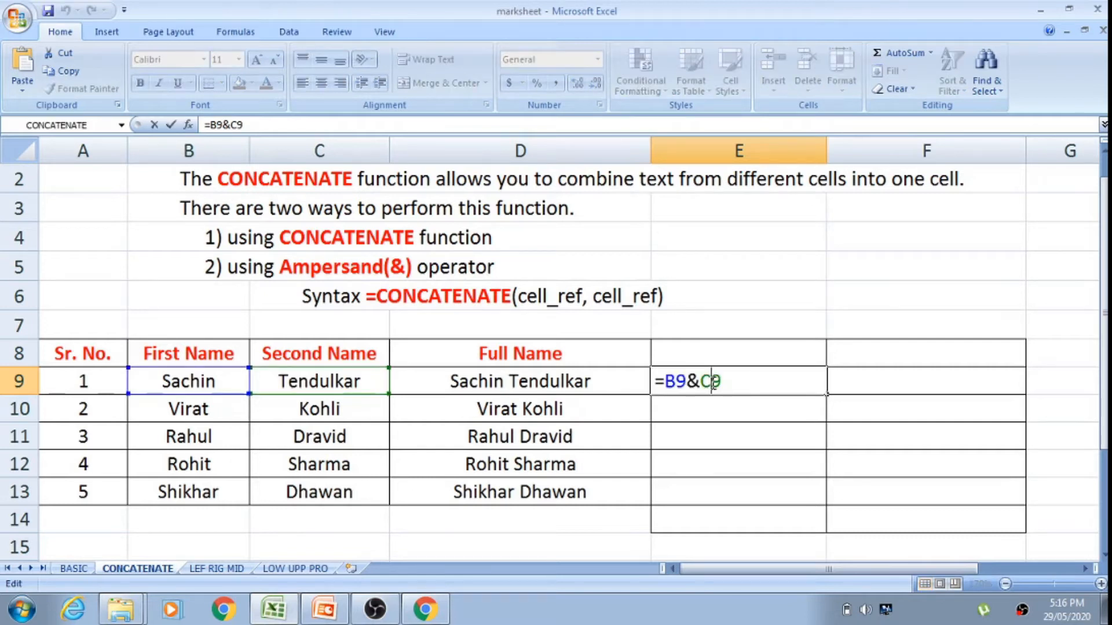
pyautogui.click(697, 381)
pyautogui.write('"')
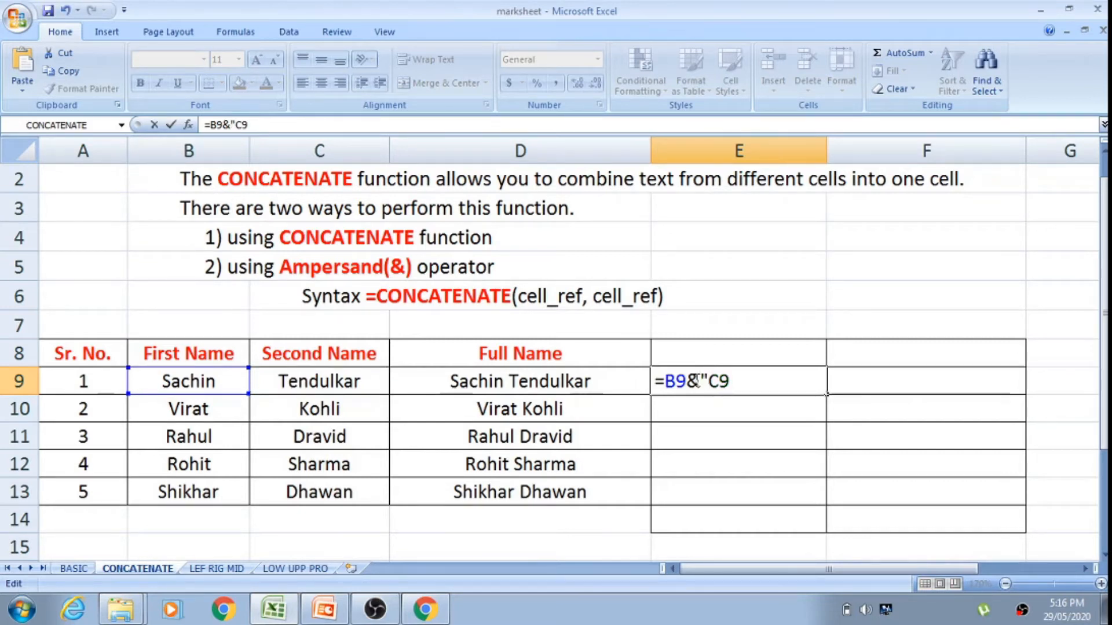
pyautogui.write(' "')
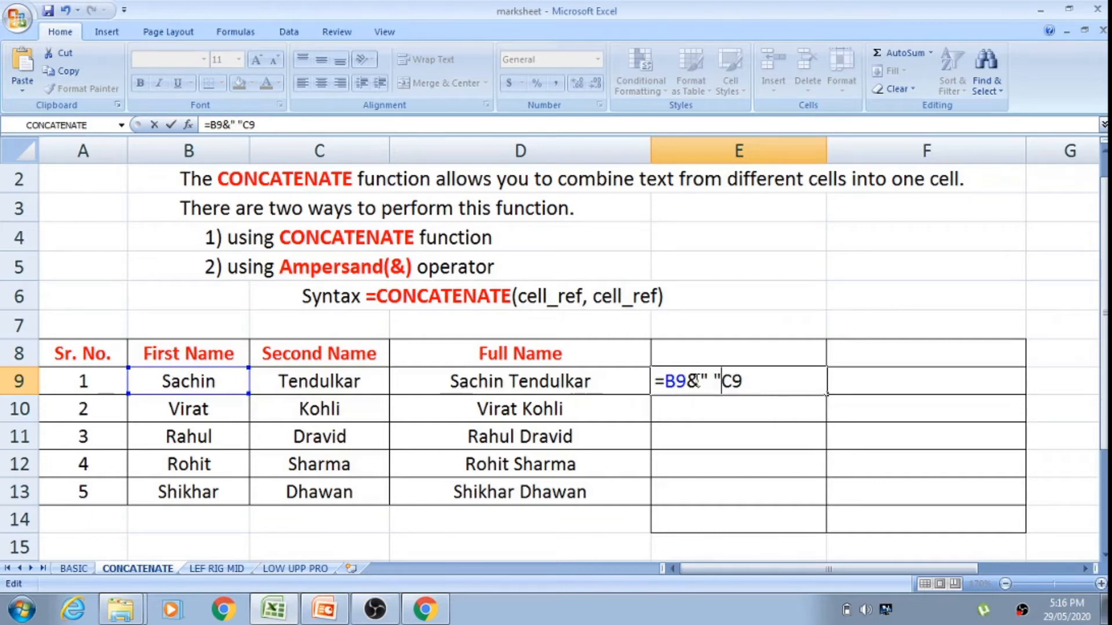
pyautogui.write('&')
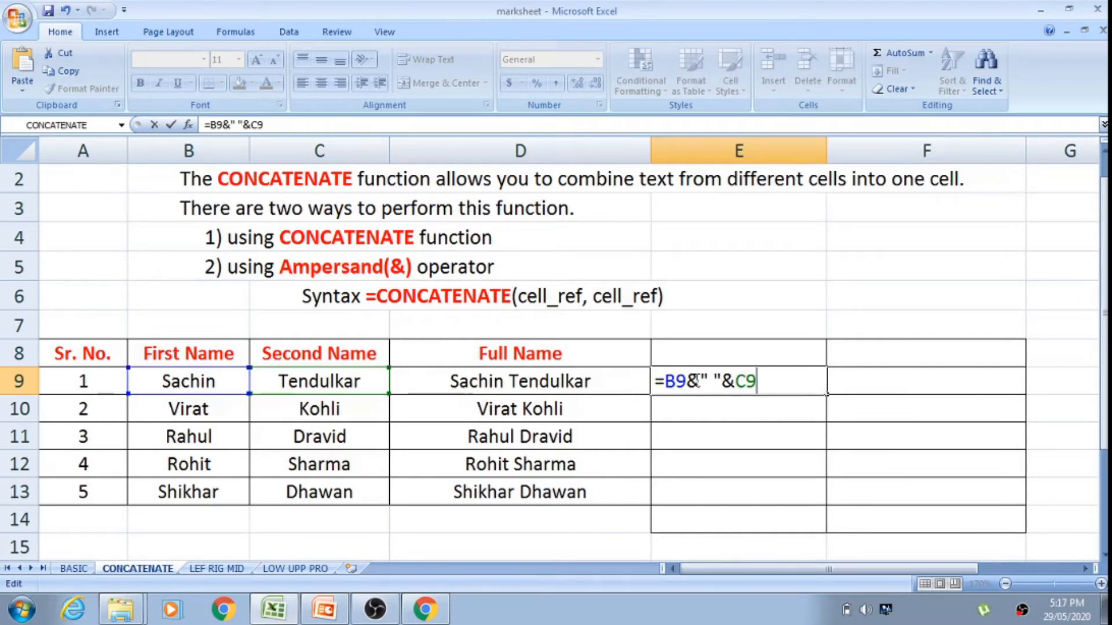
pyautogui.press('Return')
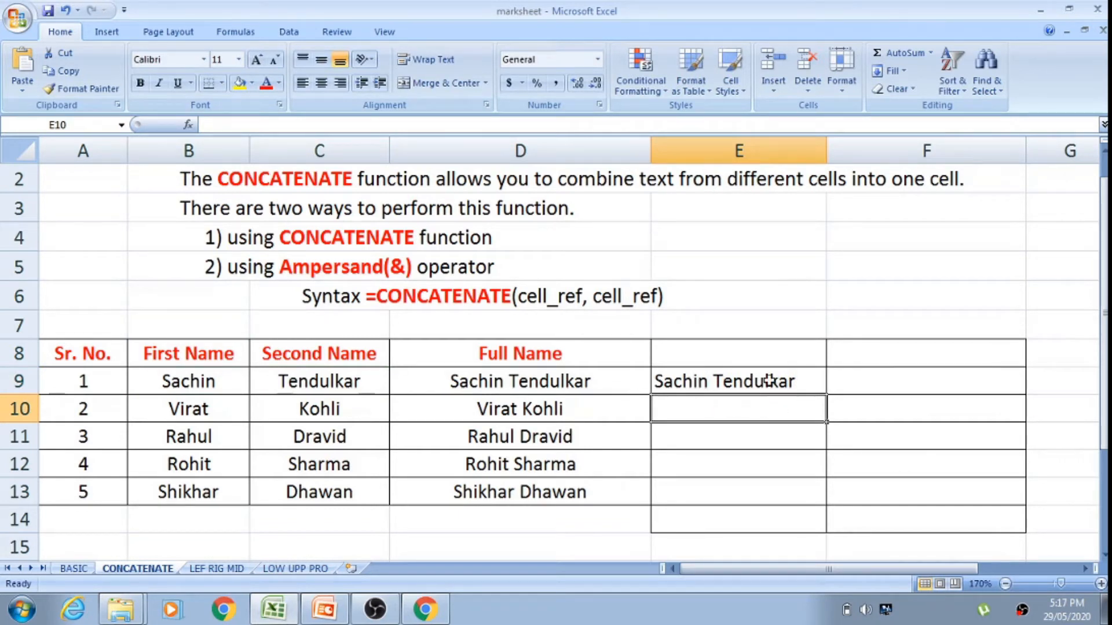
# Step: Fill the E9 ampersand formula down through E13
pyautogui.click(798, 375)
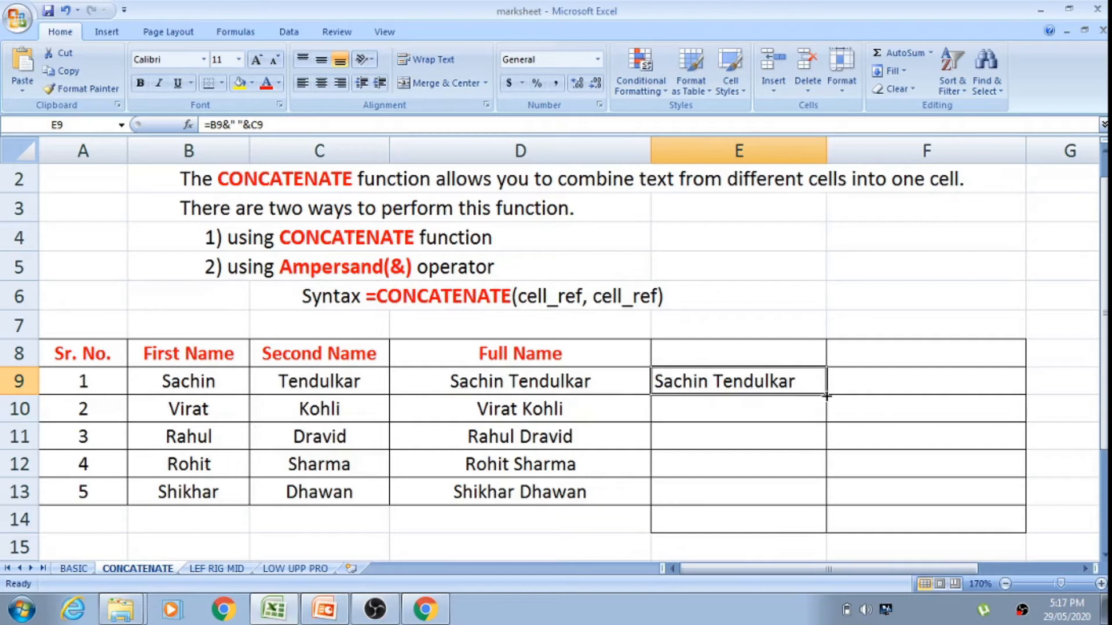
pyautogui.moveTo(825, 395); pyautogui.dragTo(824, 491)
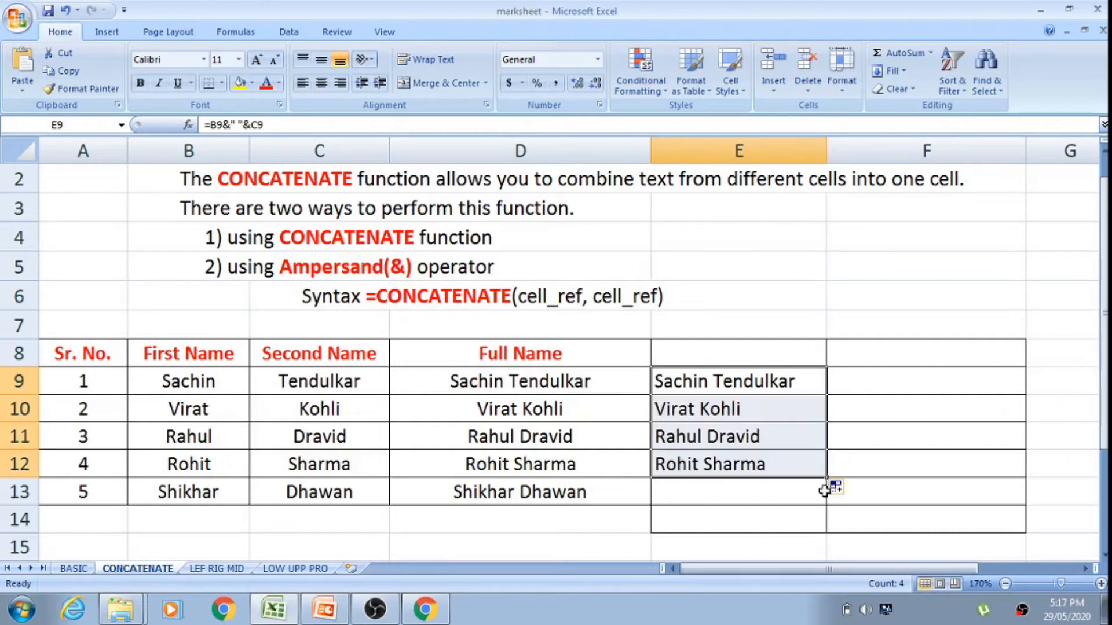
pyautogui.scroll(1, 825, 490)
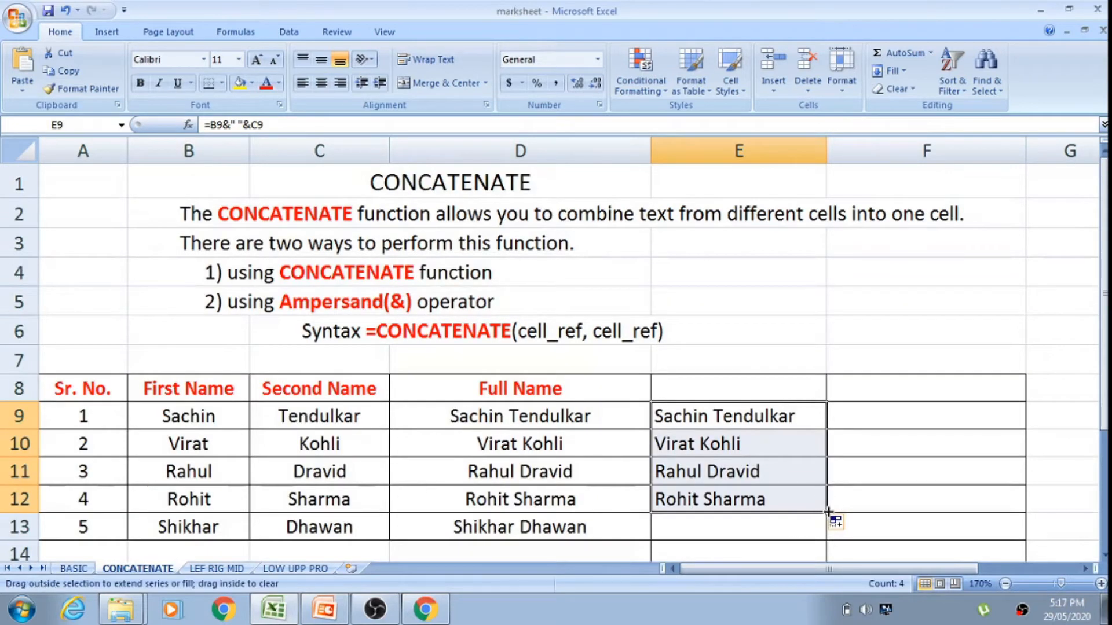
pyautogui.moveTo(827, 512); pyautogui.dragTo(815, 534)
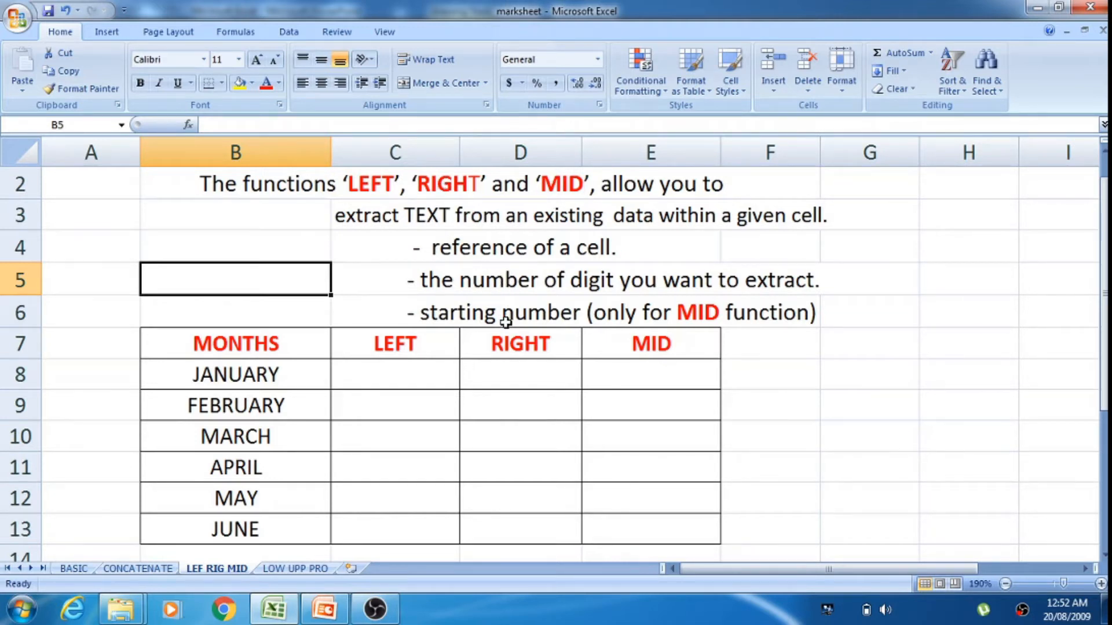
# Step: On the LEF RIG MID sheet, examine the cell reference and digit count notes, the LEFT header and the JANUARY cell
pyautogui.click(503, 252)
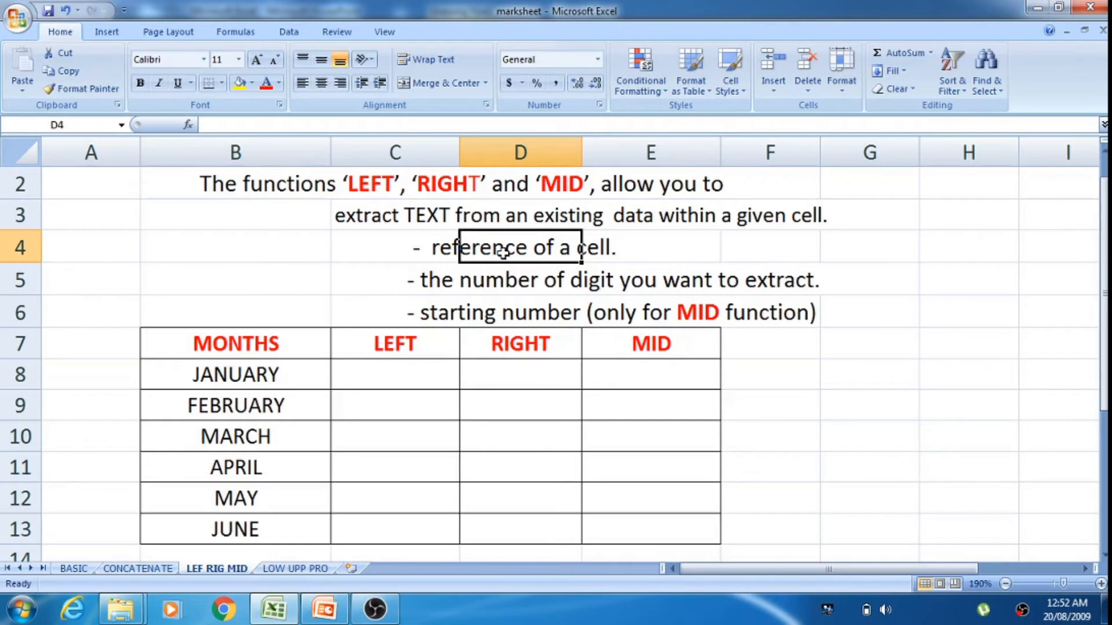
pyautogui.click(441, 250)
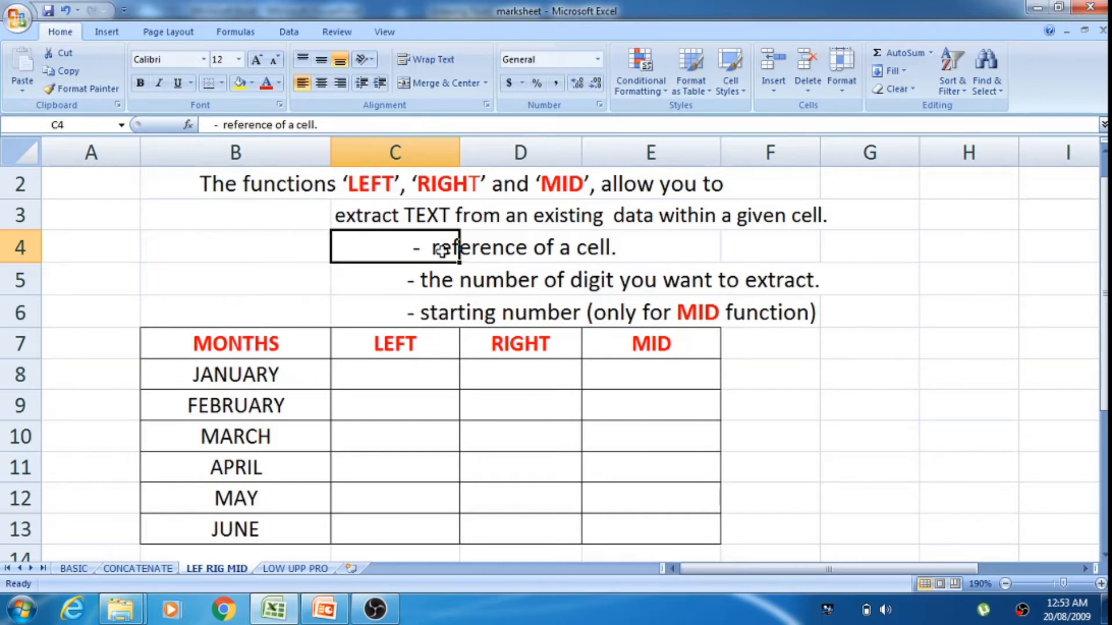
pyautogui.click(361, 294)
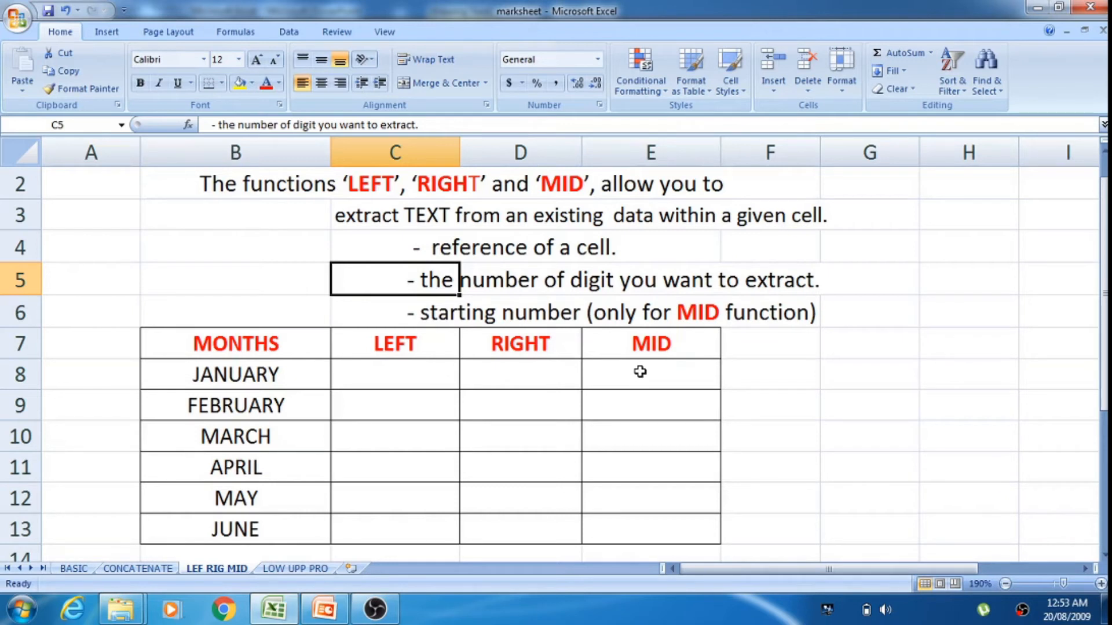
pyautogui.click(276, 373)
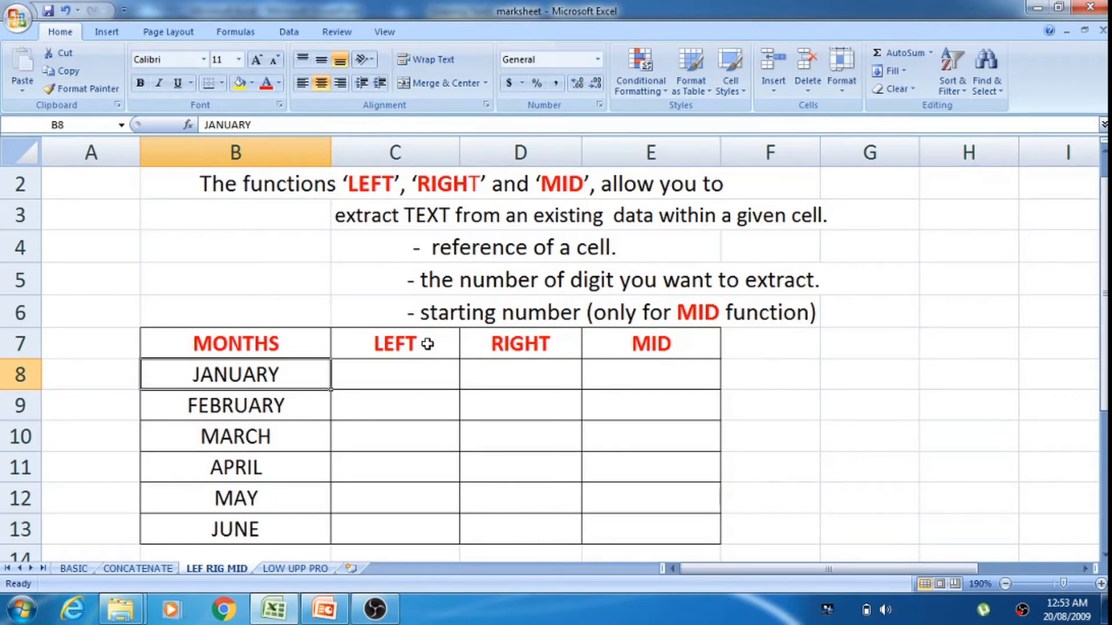
pyautogui.click(425, 351)
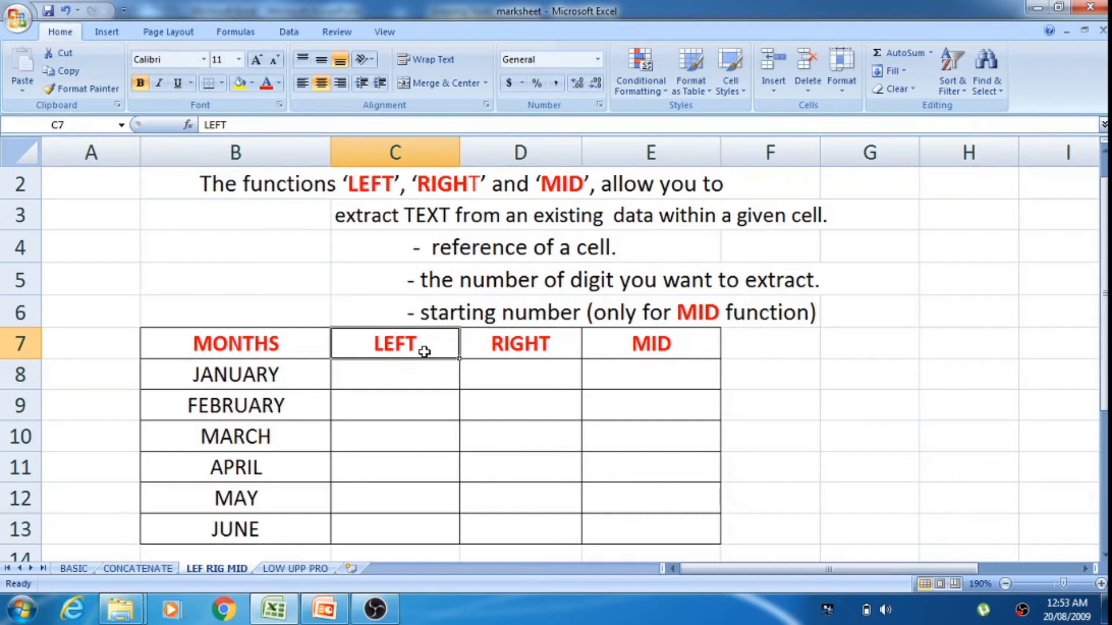
pyautogui.click(279, 381)
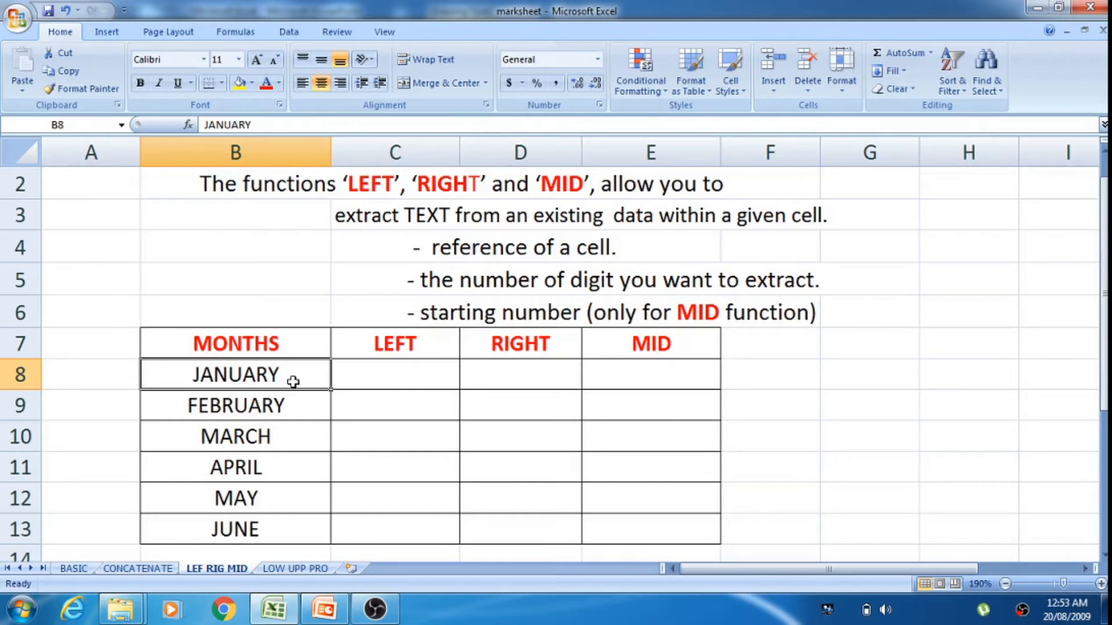
# Step: Enter the formula =LEFT(B8,3) in cell C8 and fill it down through C13
pyautogui.click(354, 385)
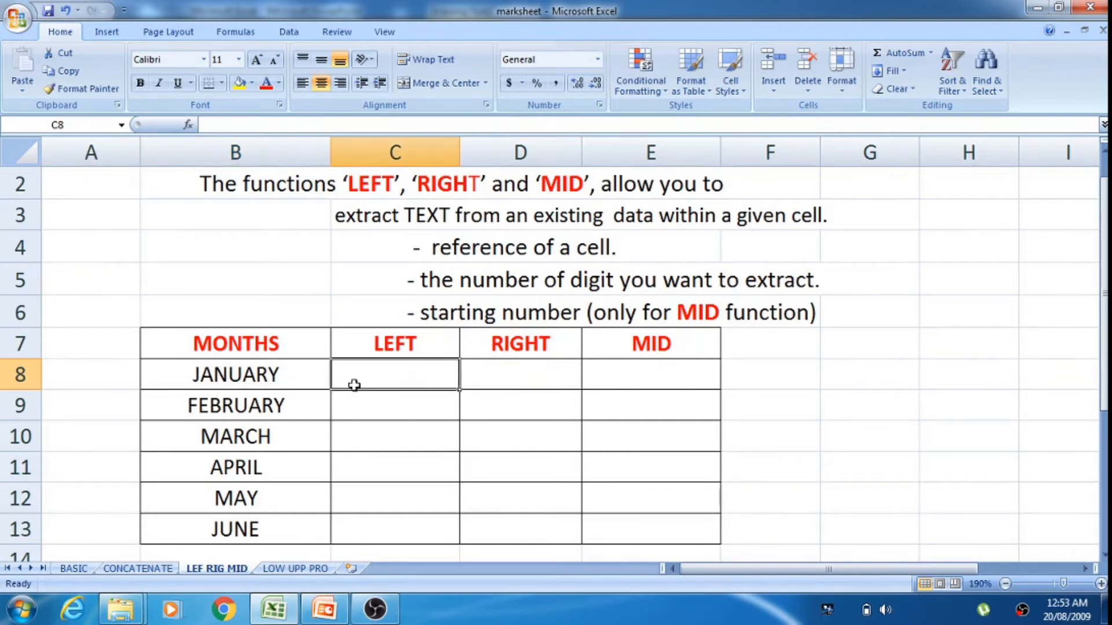
pyautogui.write('=')
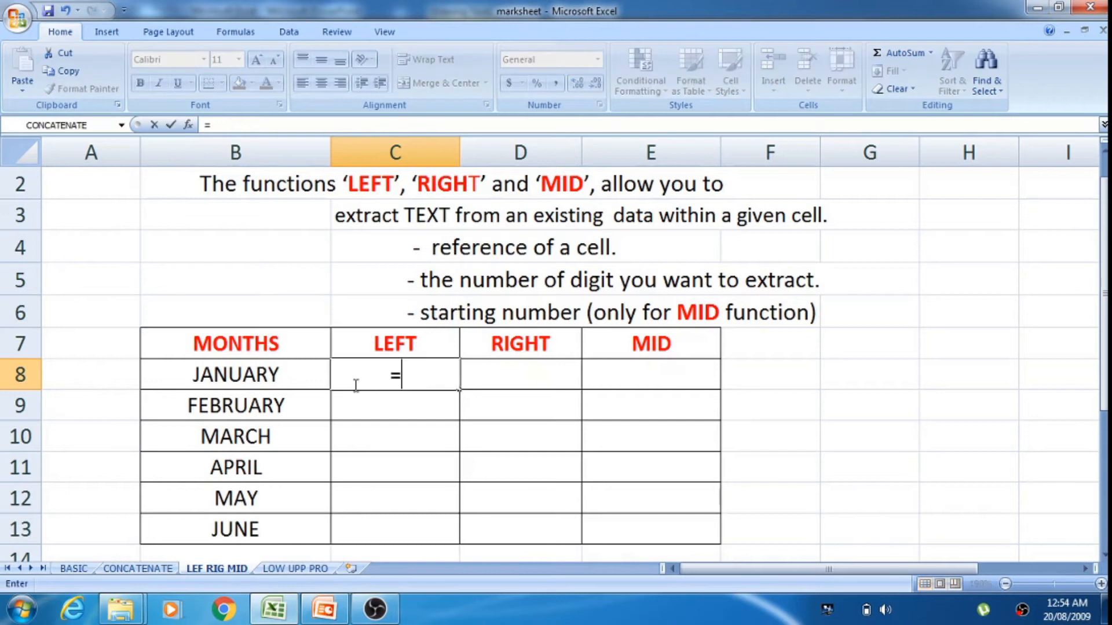
pyautogui.write('l')
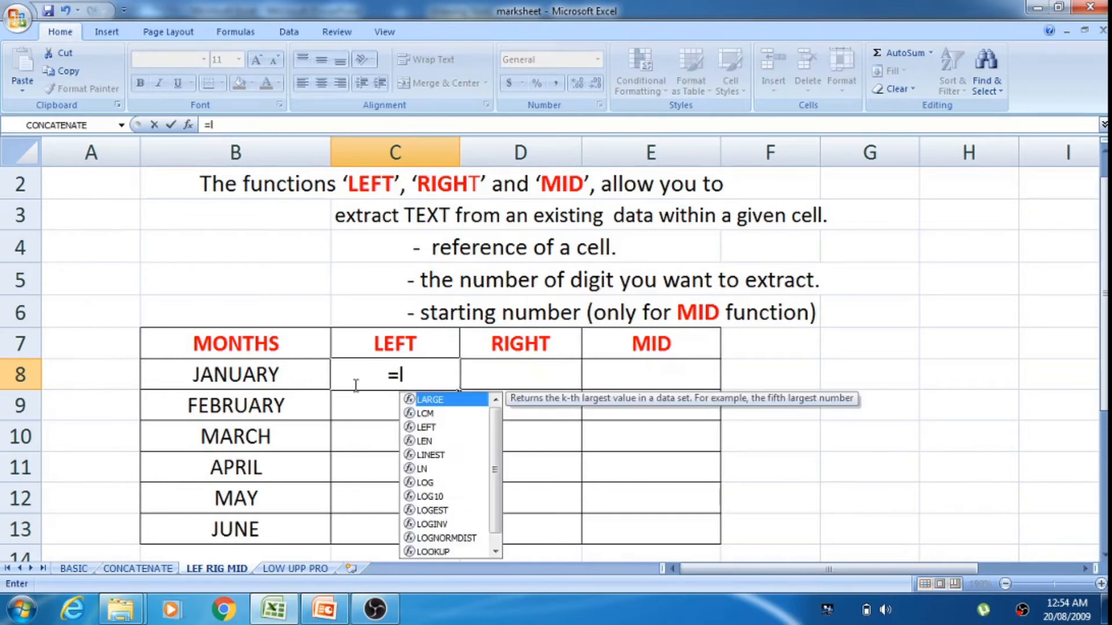
pyautogui.write('ef')
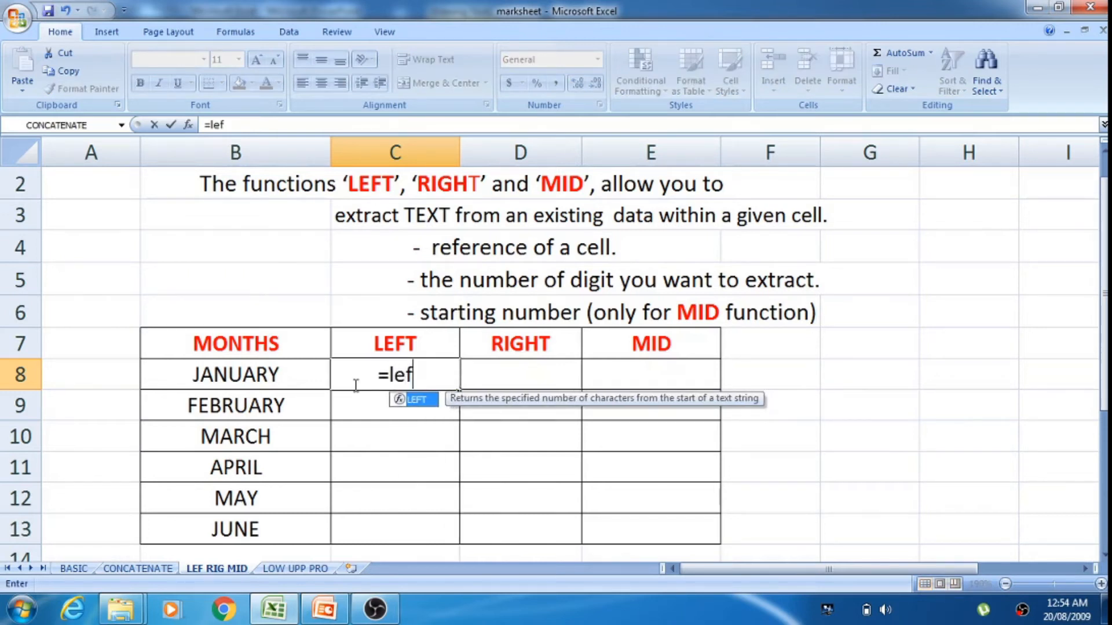
pyautogui.doubleClick(426, 402)
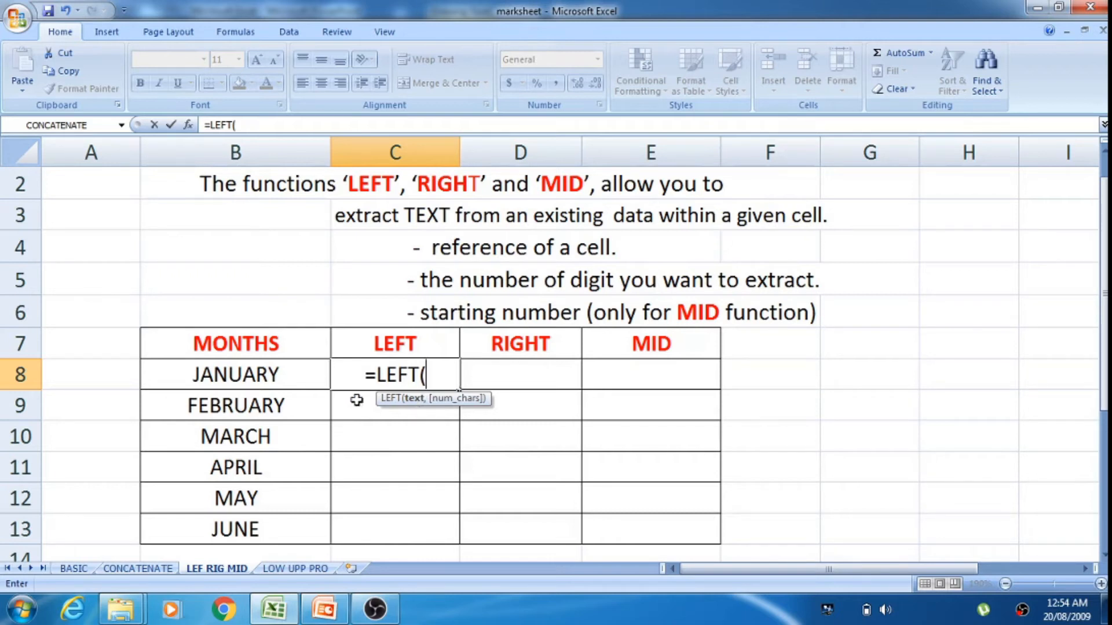
pyautogui.click(288, 373)
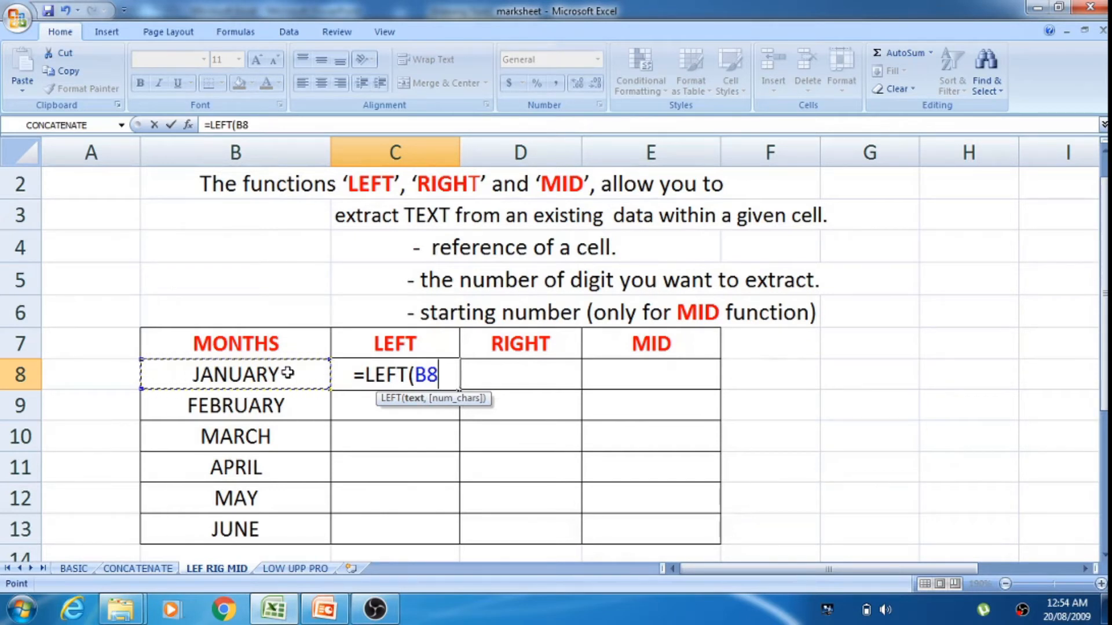
pyautogui.write(',')
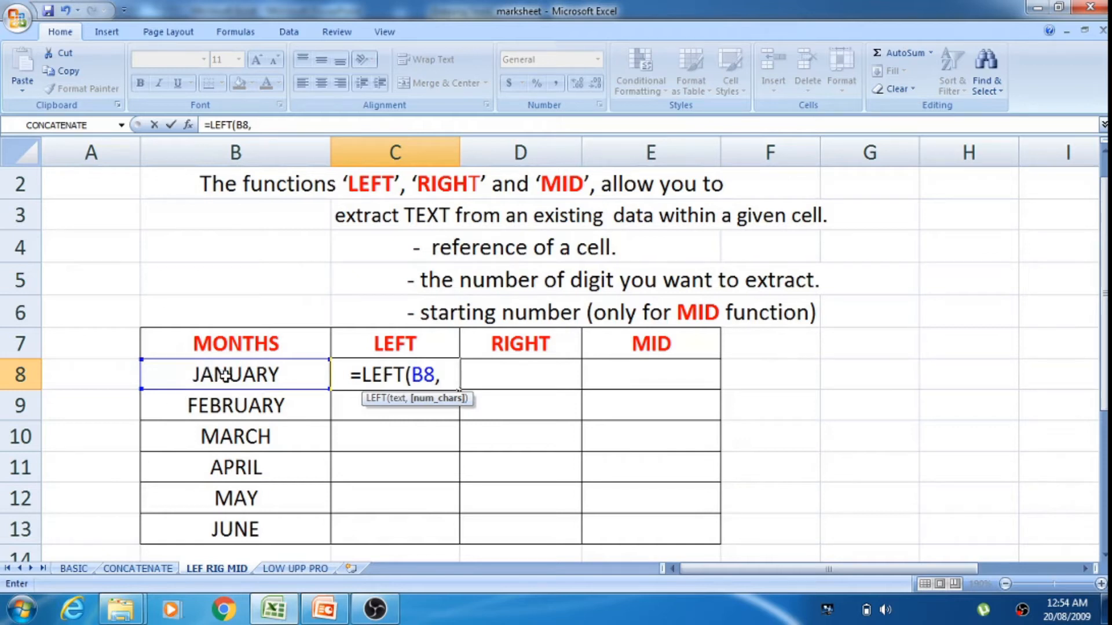
pyautogui.write('3')
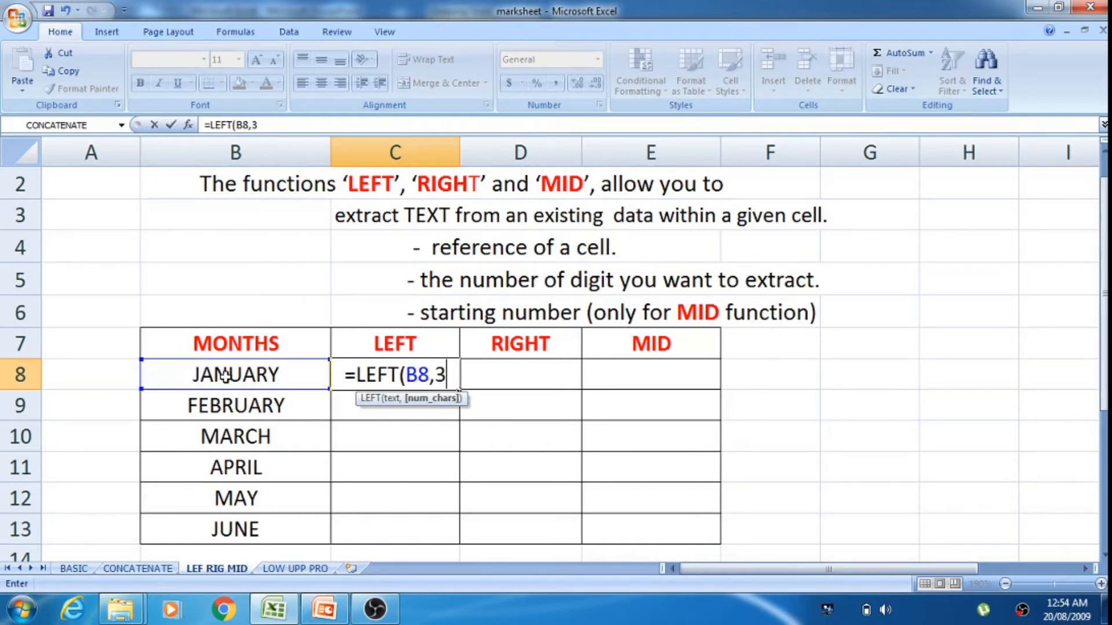
pyautogui.press('Return')
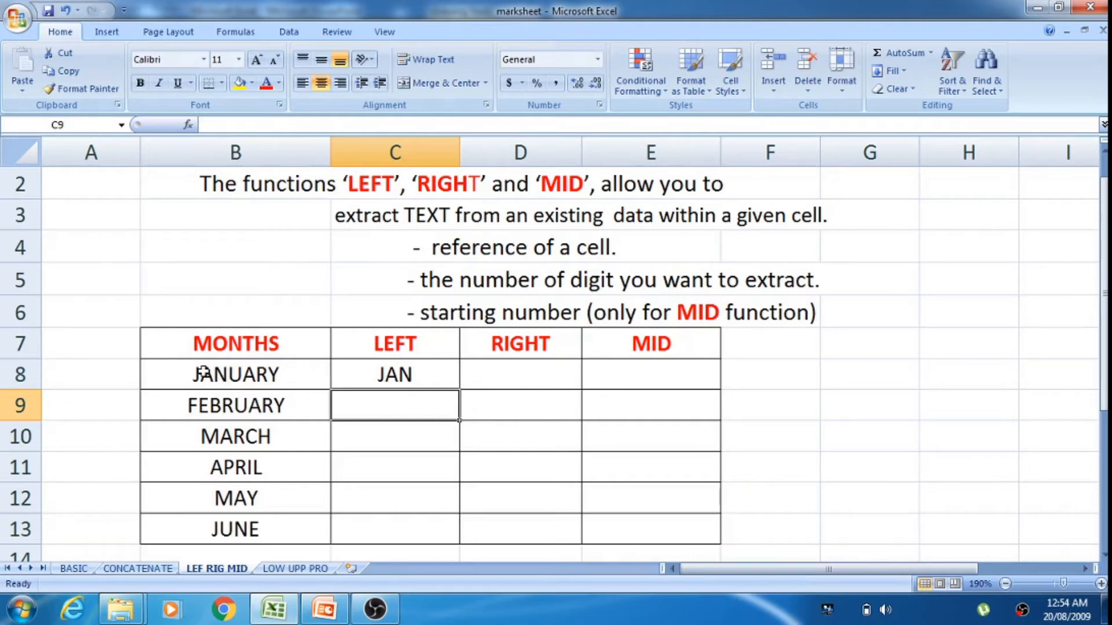
pyautogui.click(379, 375)
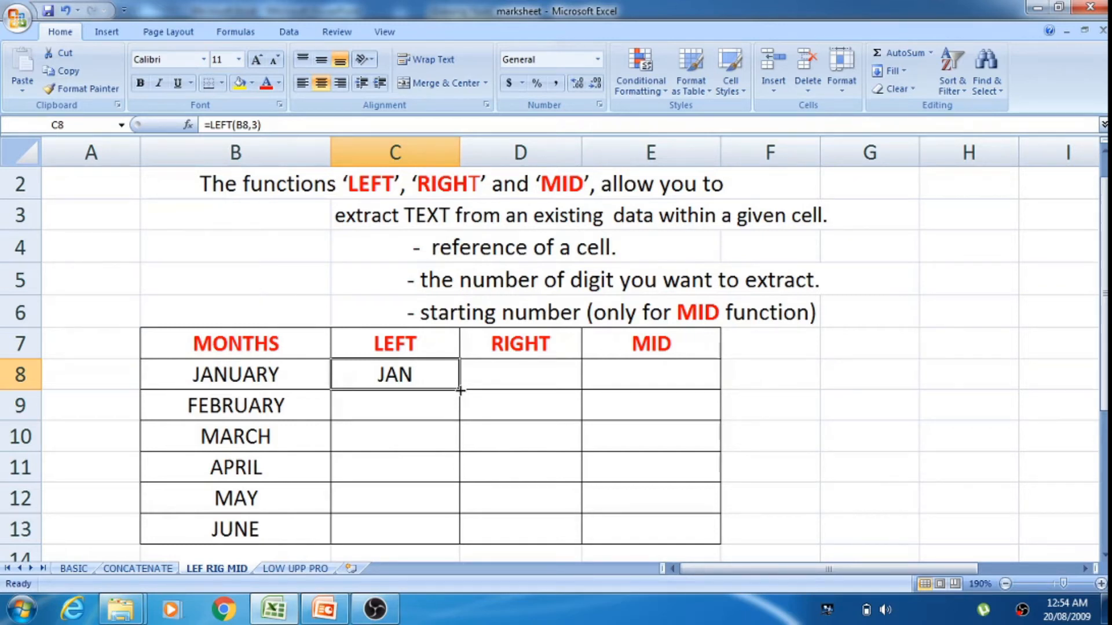
pyautogui.moveTo(461, 390); pyautogui.dragTo(459, 540)
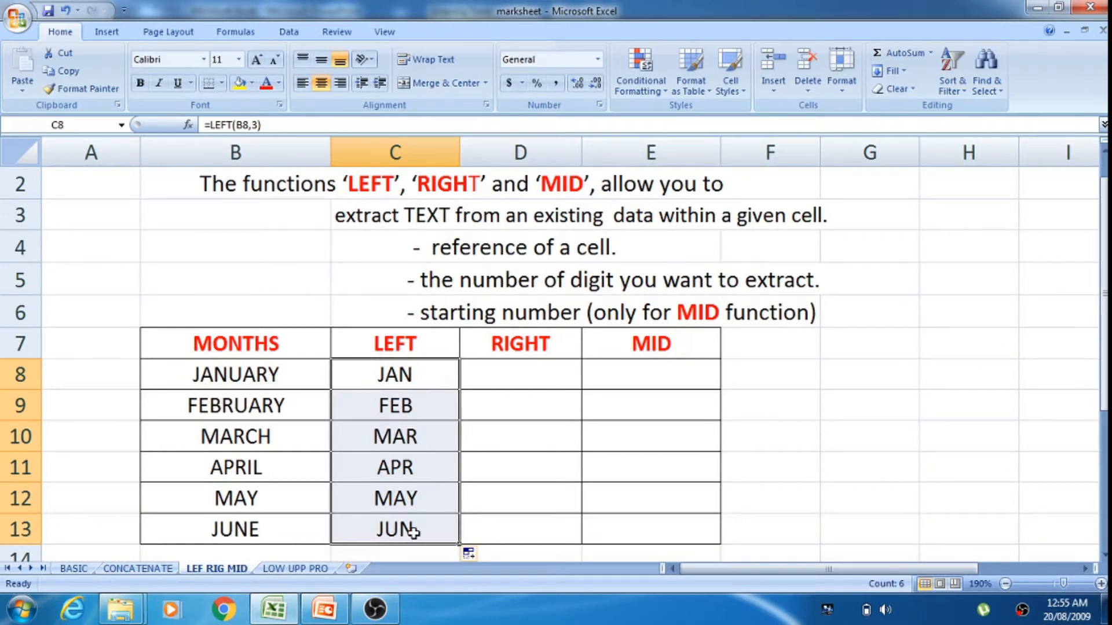
# Step: Enter the formula =RIGHT(B8,4) in cell D8 and fill it down through D13
pyautogui.click(518, 371)
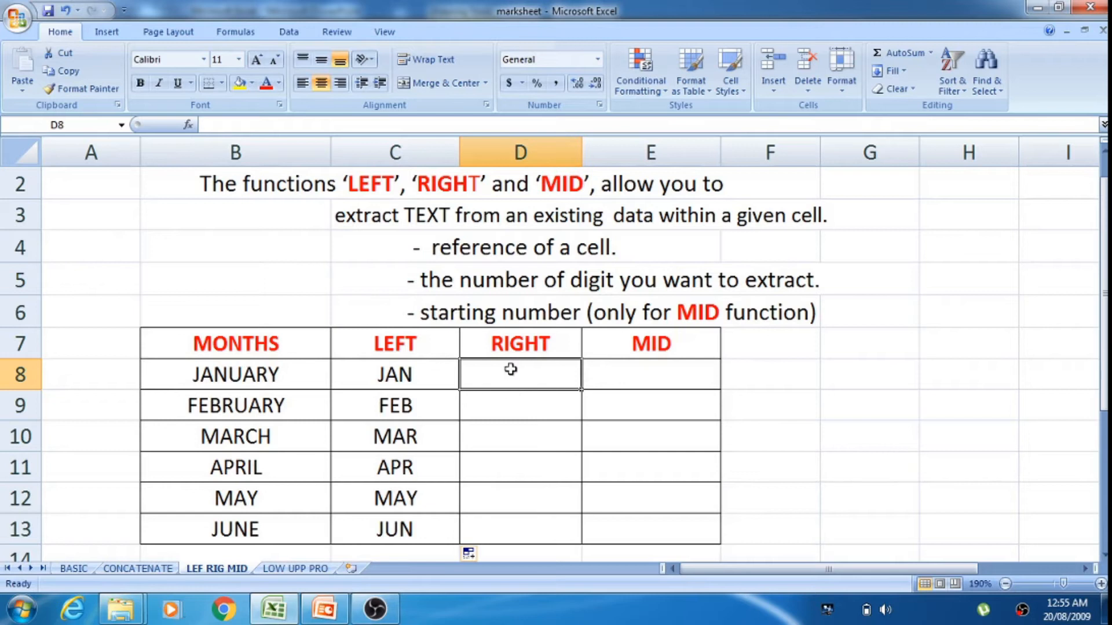
pyautogui.write('=')
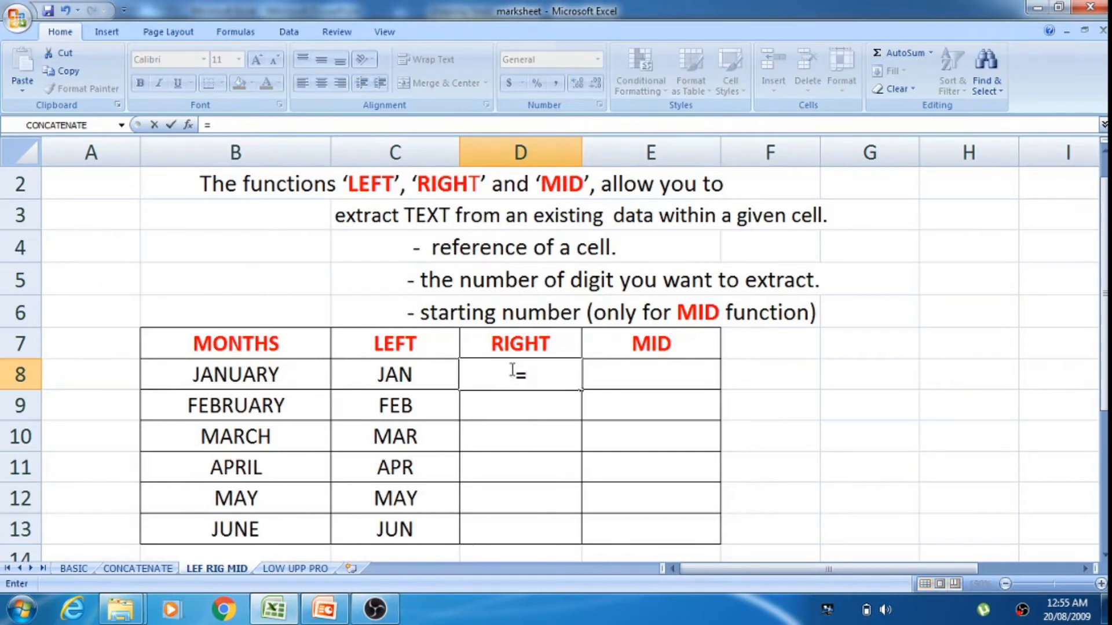
pyautogui.write('righ')
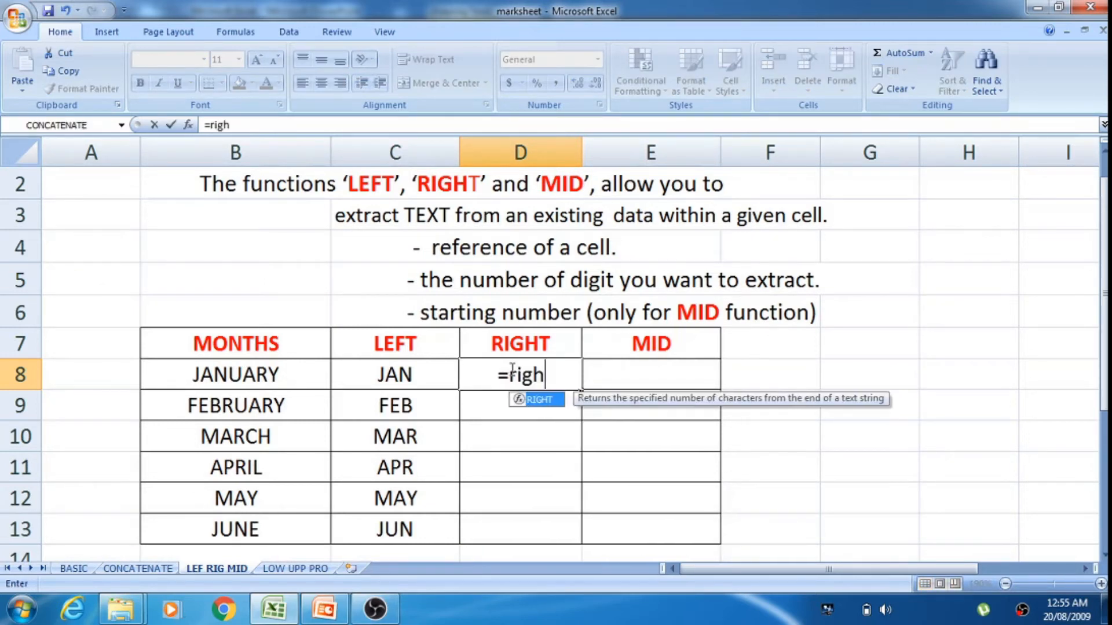
pyautogui.doubleClick(550, 400)
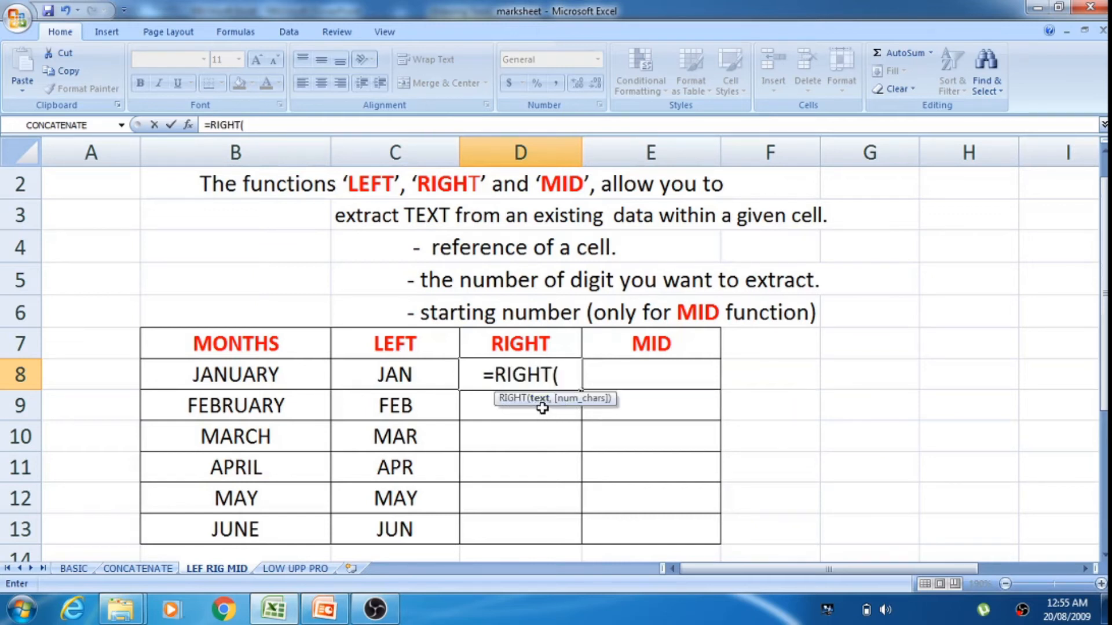
pyautogui.click(290, 374)
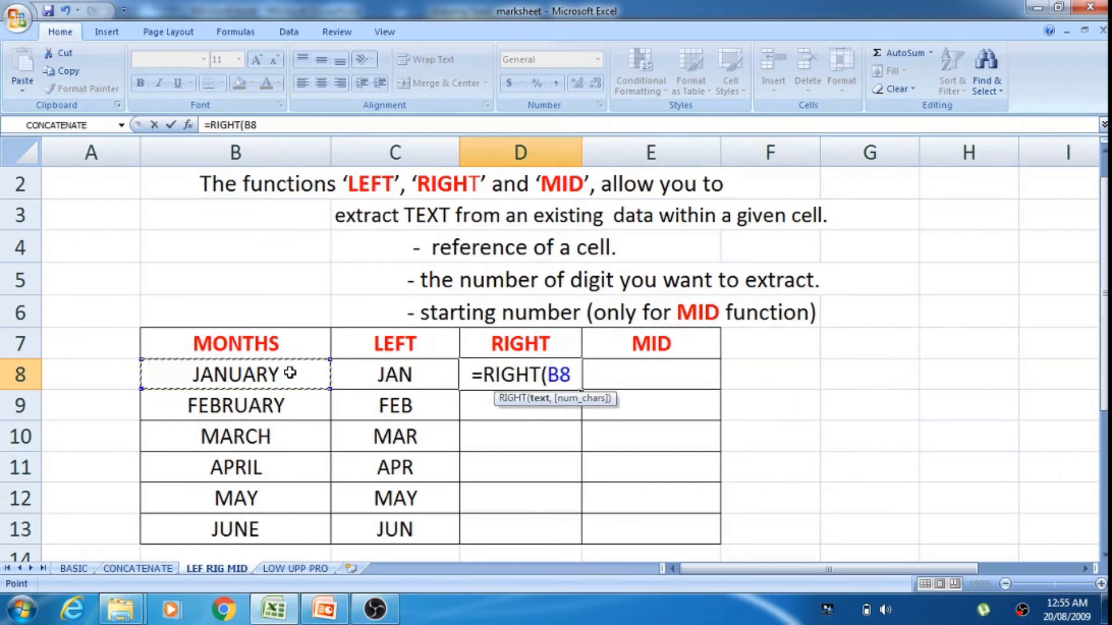
pyautogui.write(',')
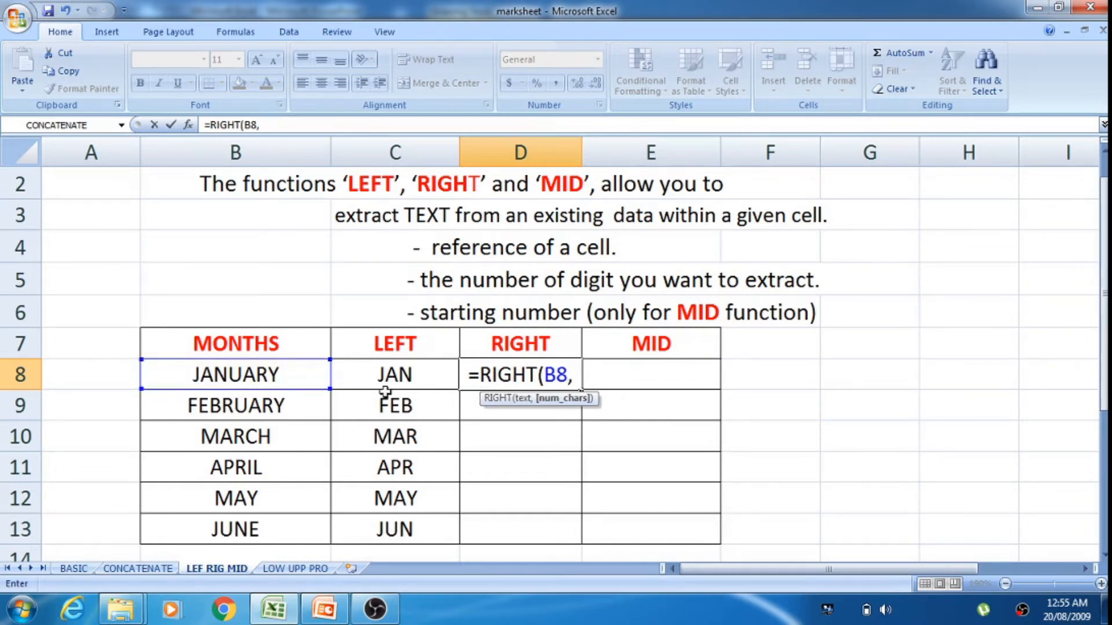
pyautogui.write('4')
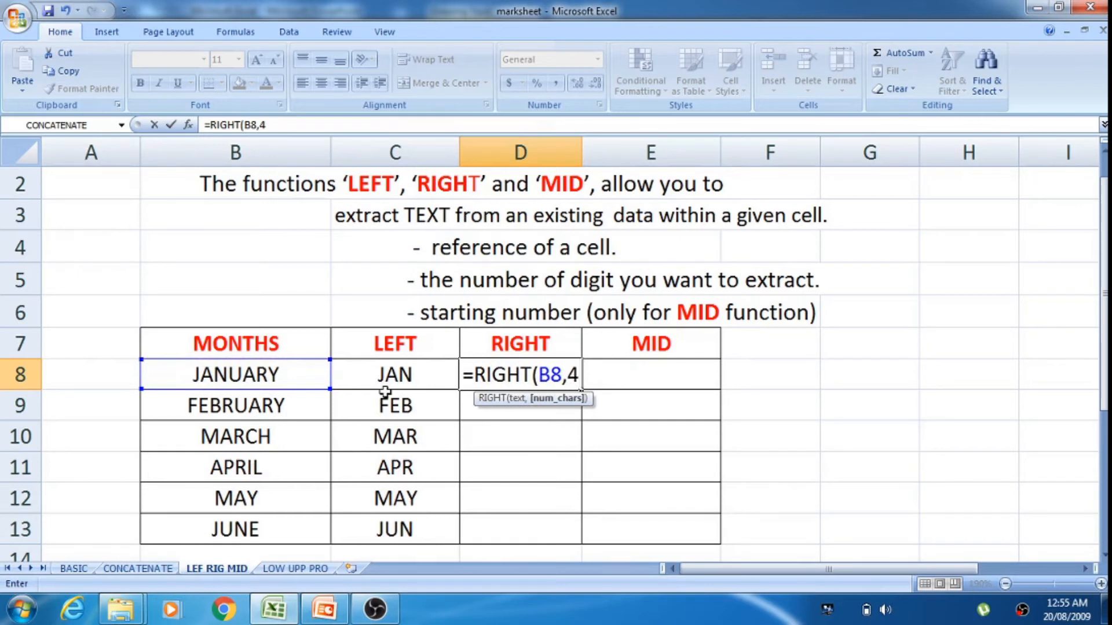
pyautogui.press('Return')
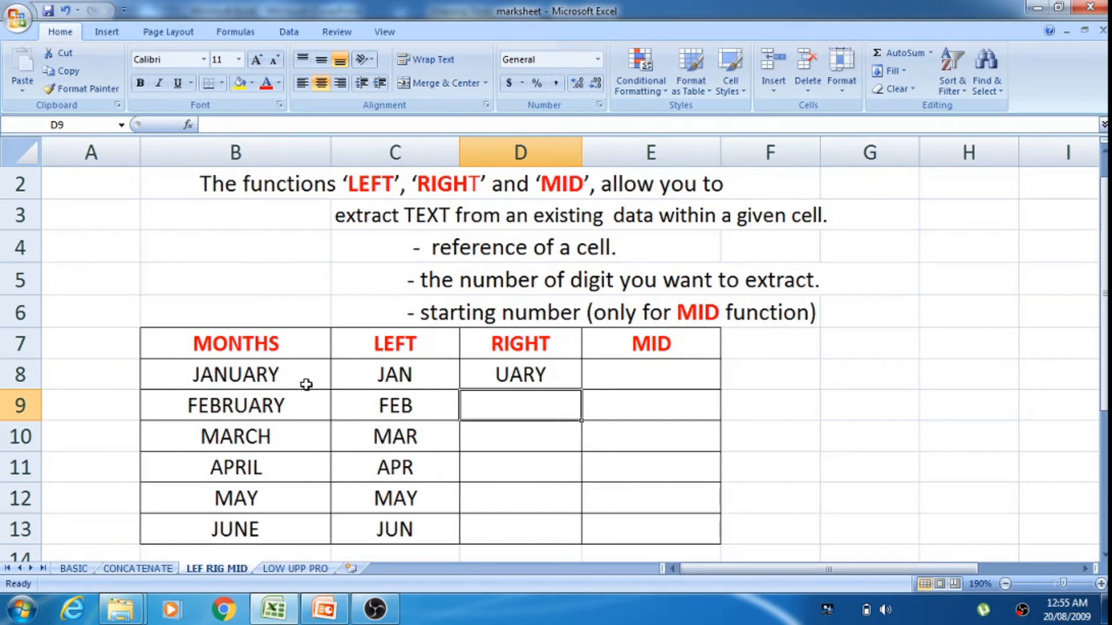
pyautogui.click(558, 371)
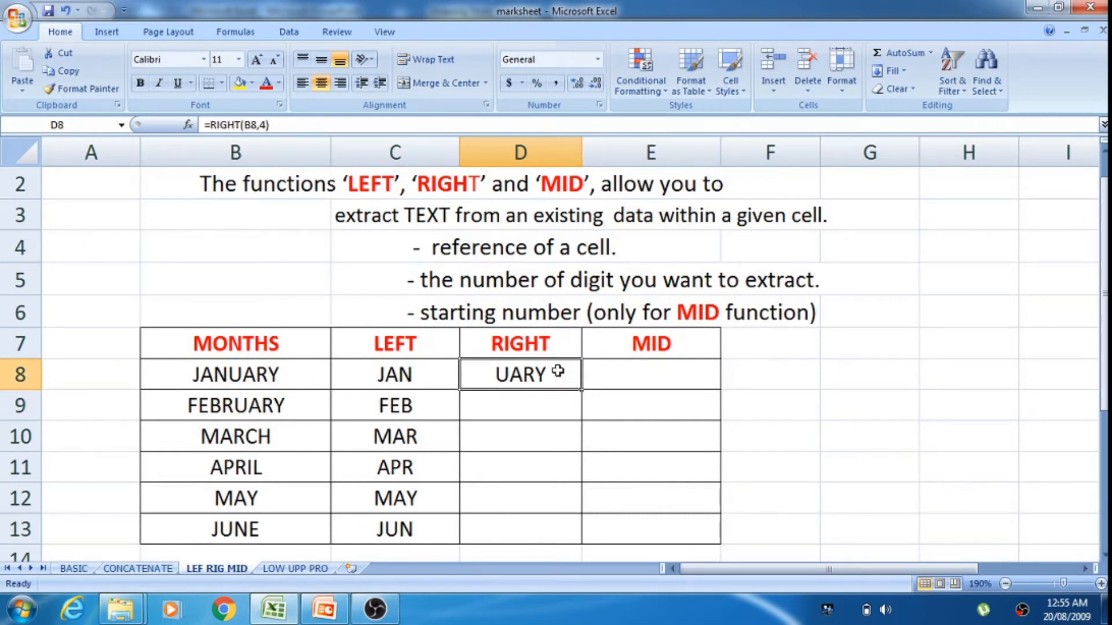
pyautogui.moveTo(581, 388); pyautogui.dragTo(582, 545)
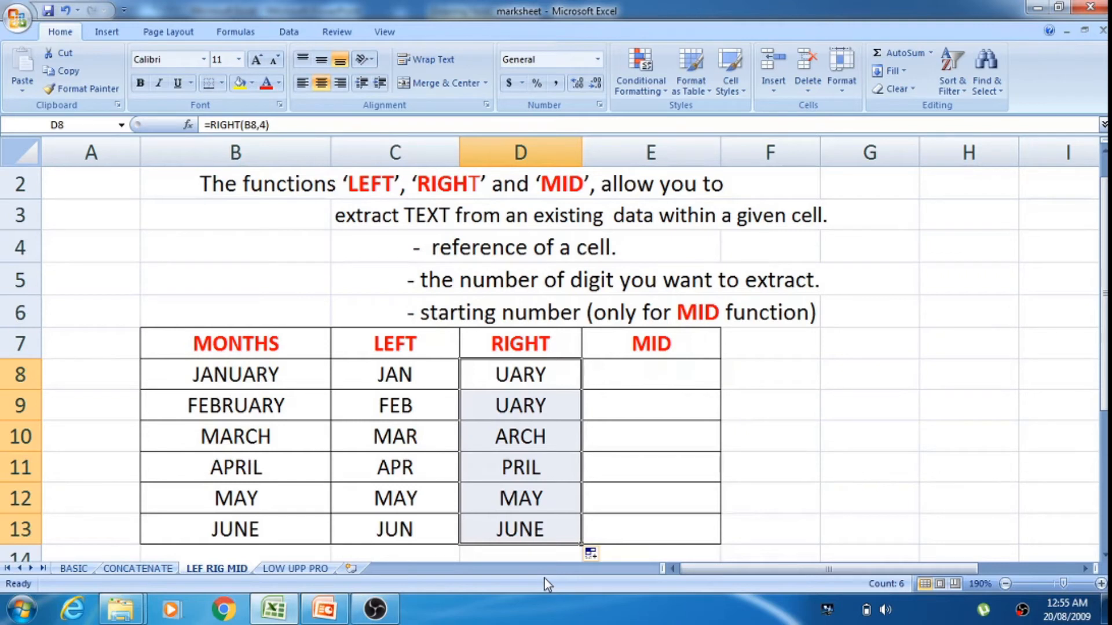
# Step: Enter the formula =MID(B8,3,3) in cell E8 and fill it down through E13
pyautogui.click(626, 377)
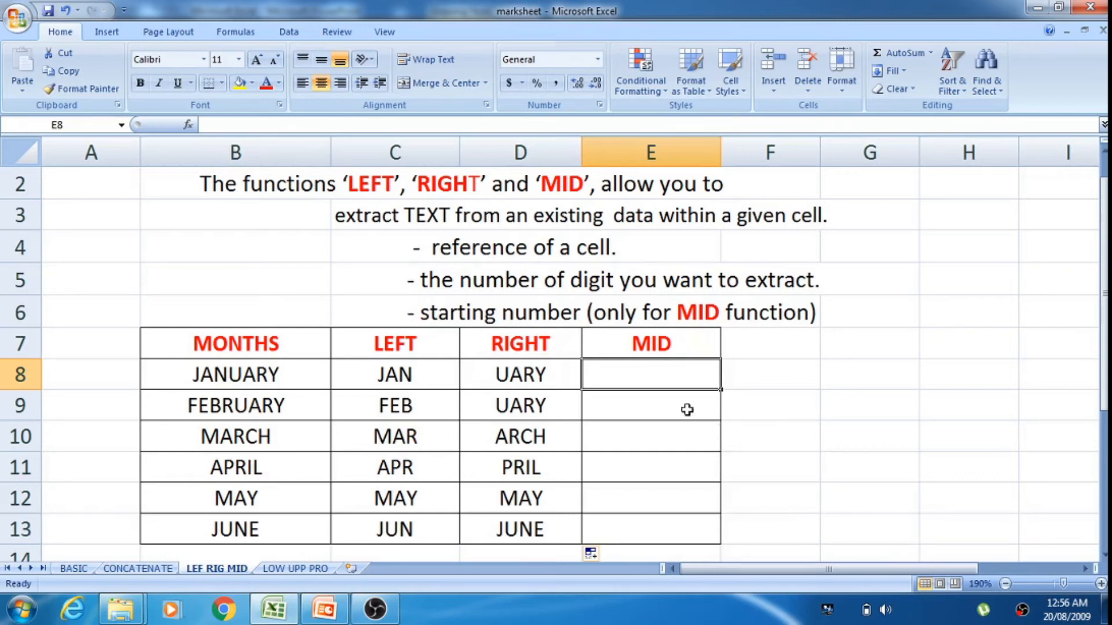
pyautogui.write('=mid')
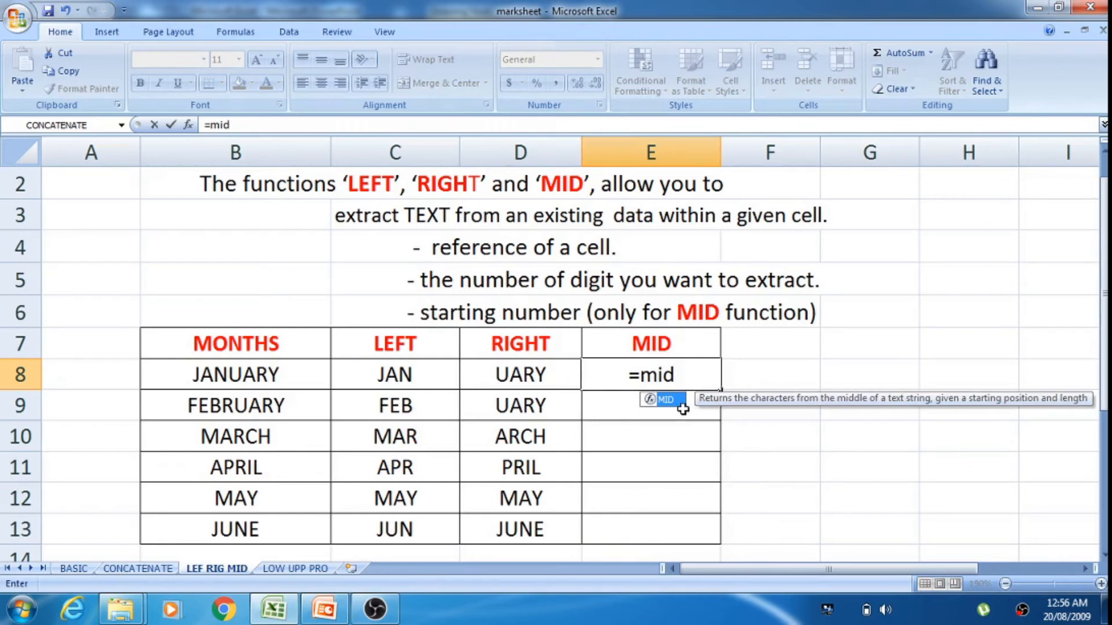
pyautogui.doubleClick(669, 399)
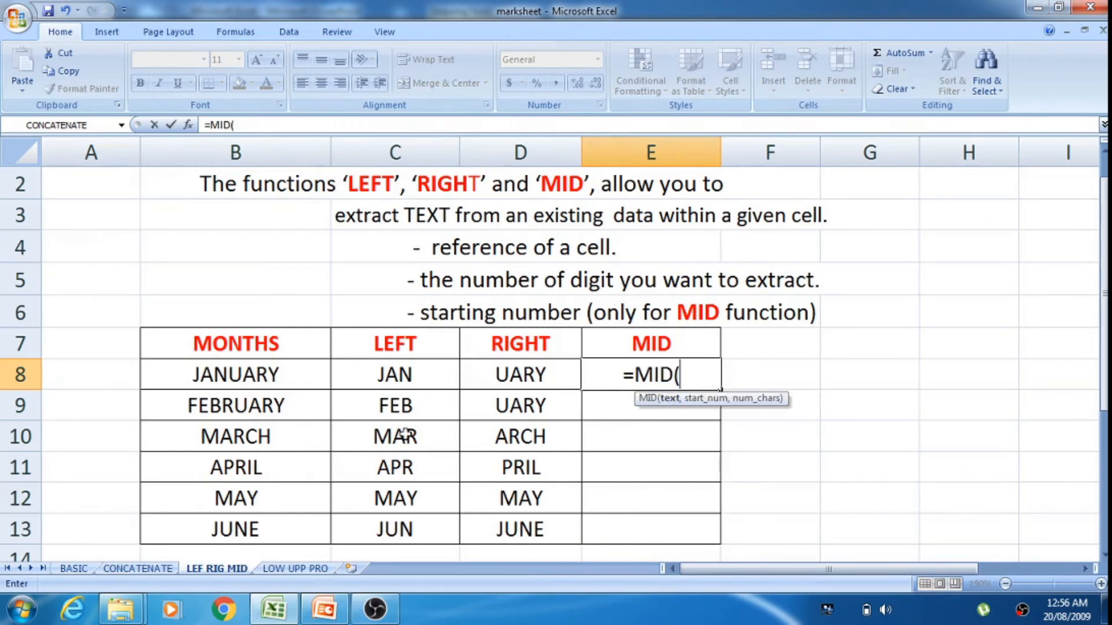
pyautogui.click(286, 376)
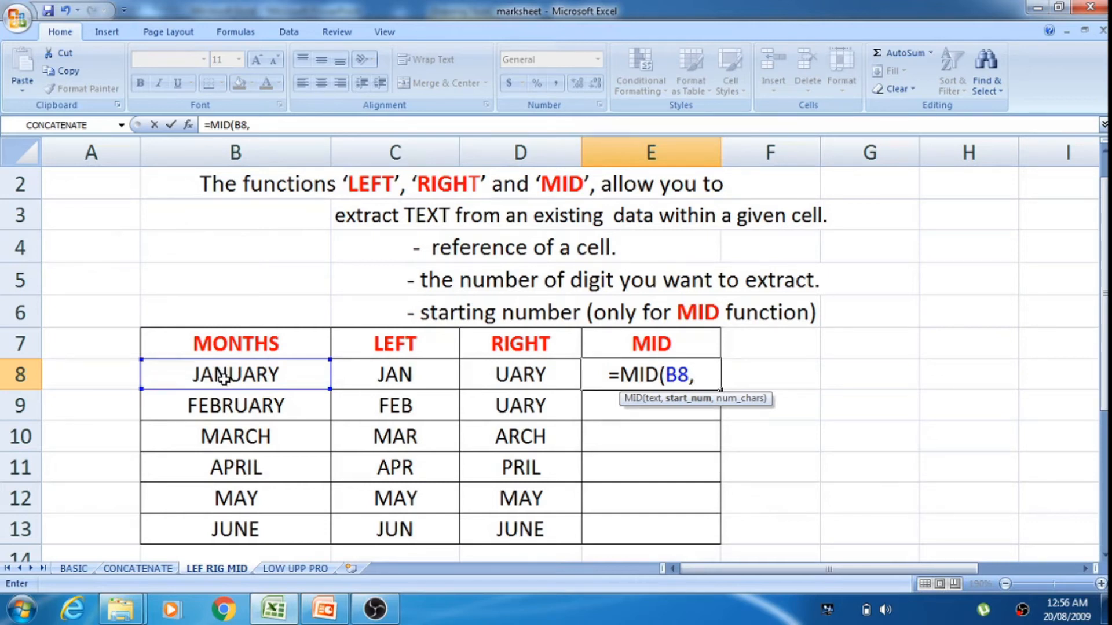
pyautogui.write('3')
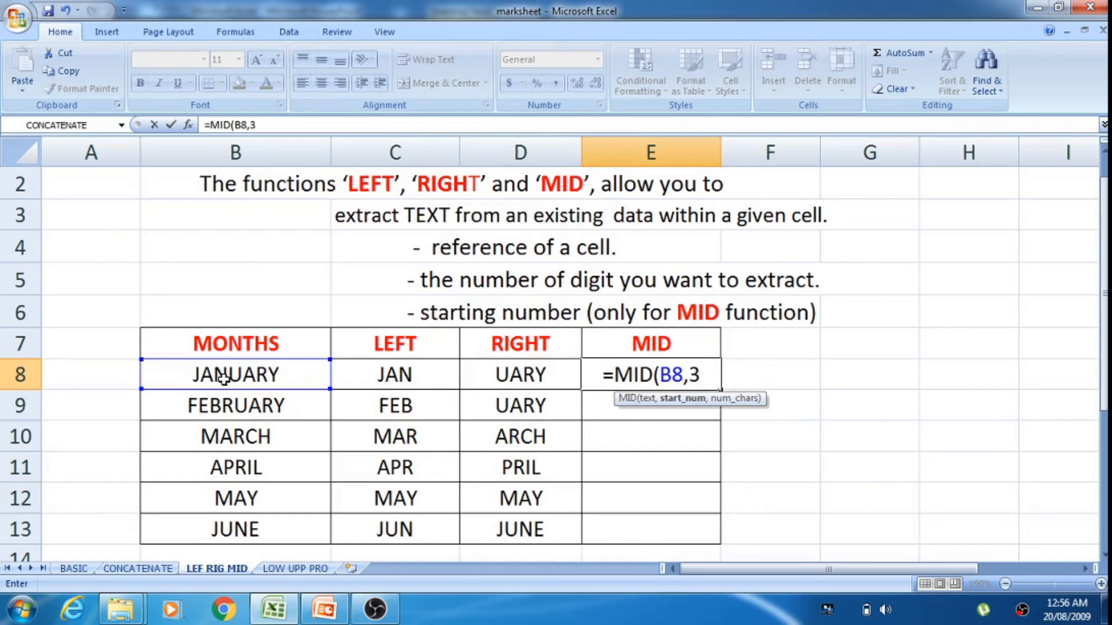
pyautogui.write(',')
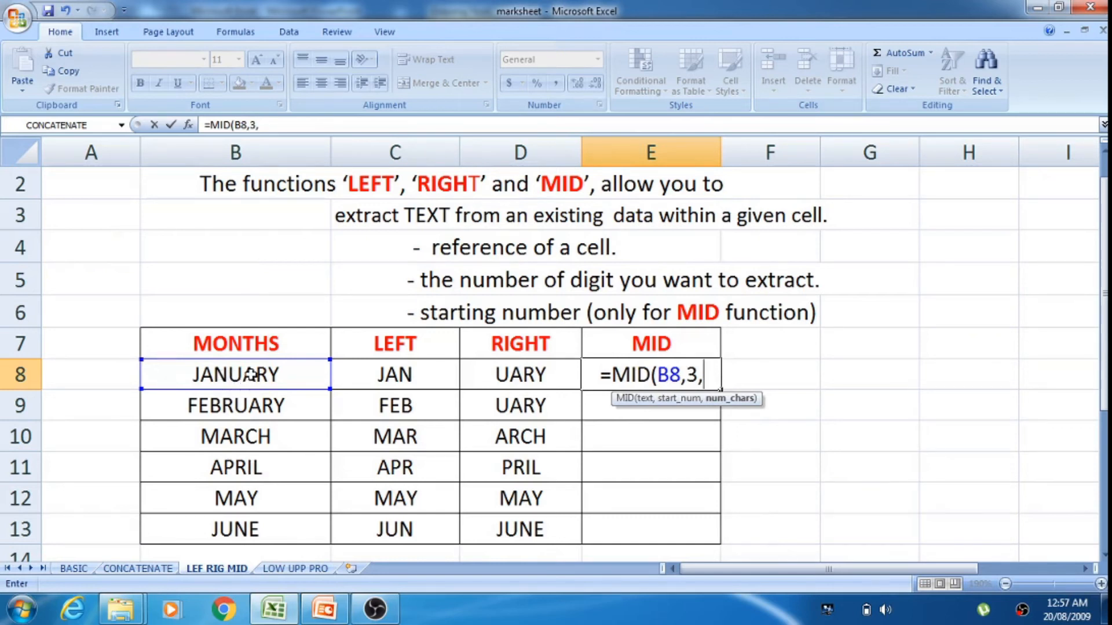
pyautogui.write('3')
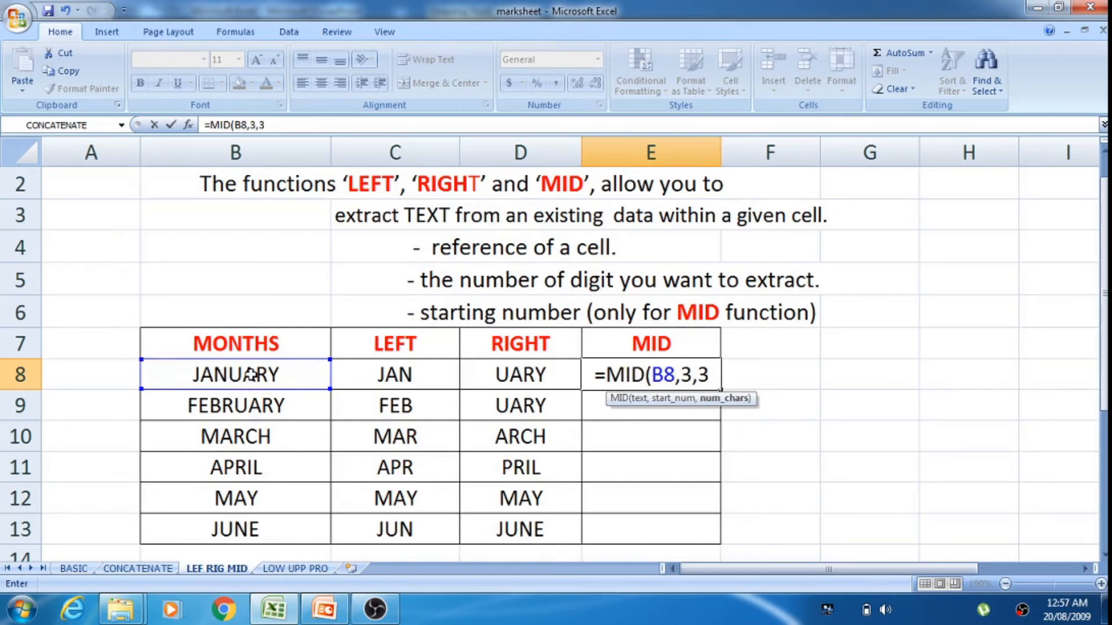
pyautogui.press('Return')
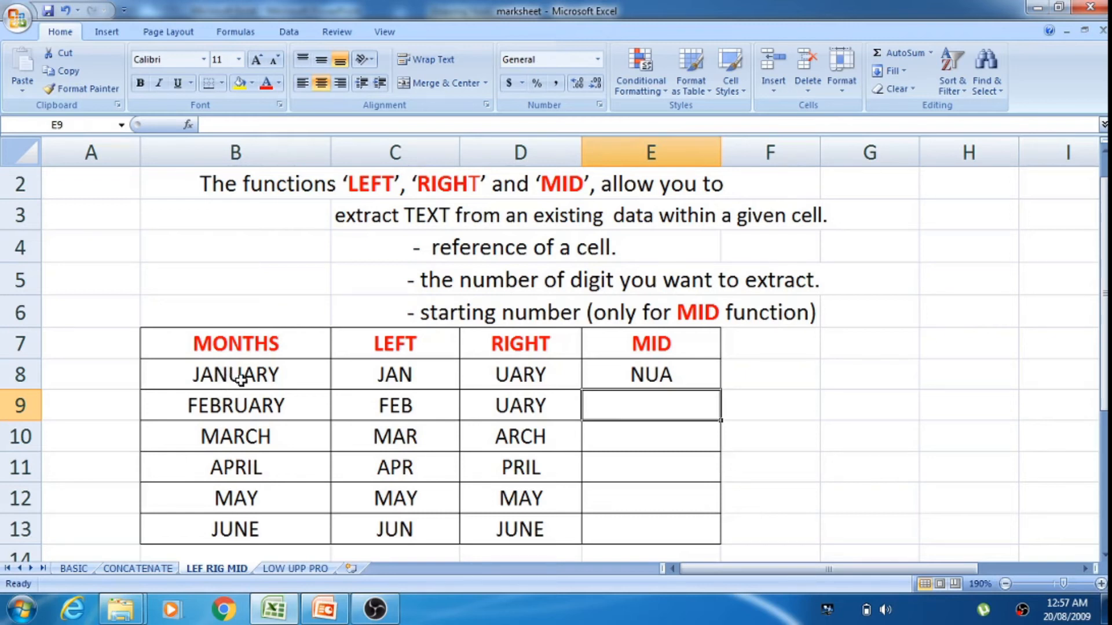
pyautogui.click(670, 375)
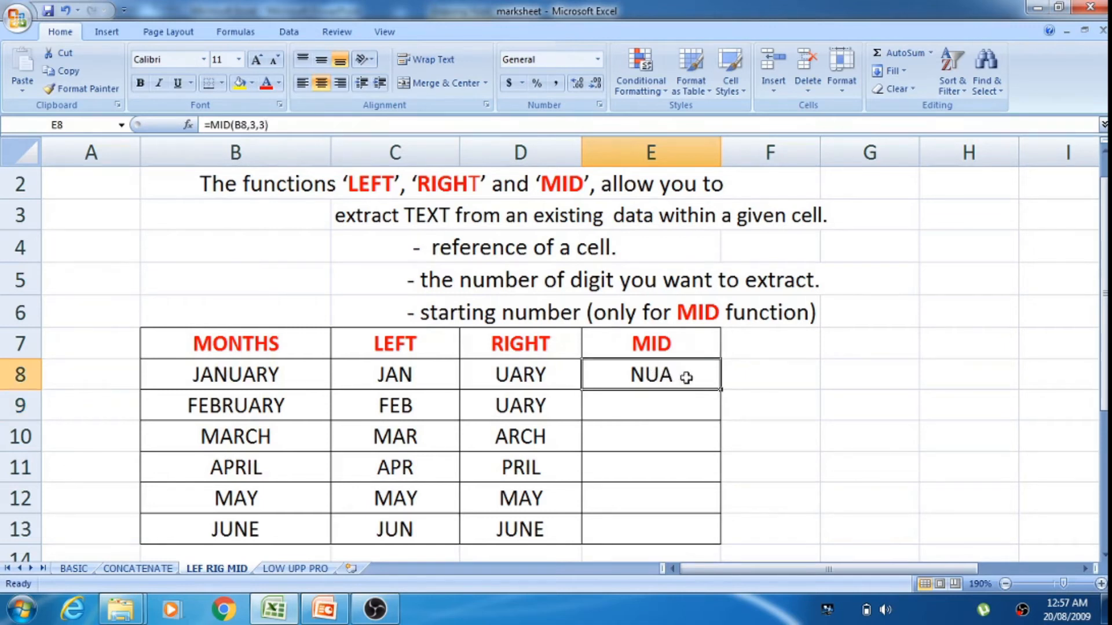
pyautogui.moveTo(722, 391); pyautogui.dragTo(715, 550)
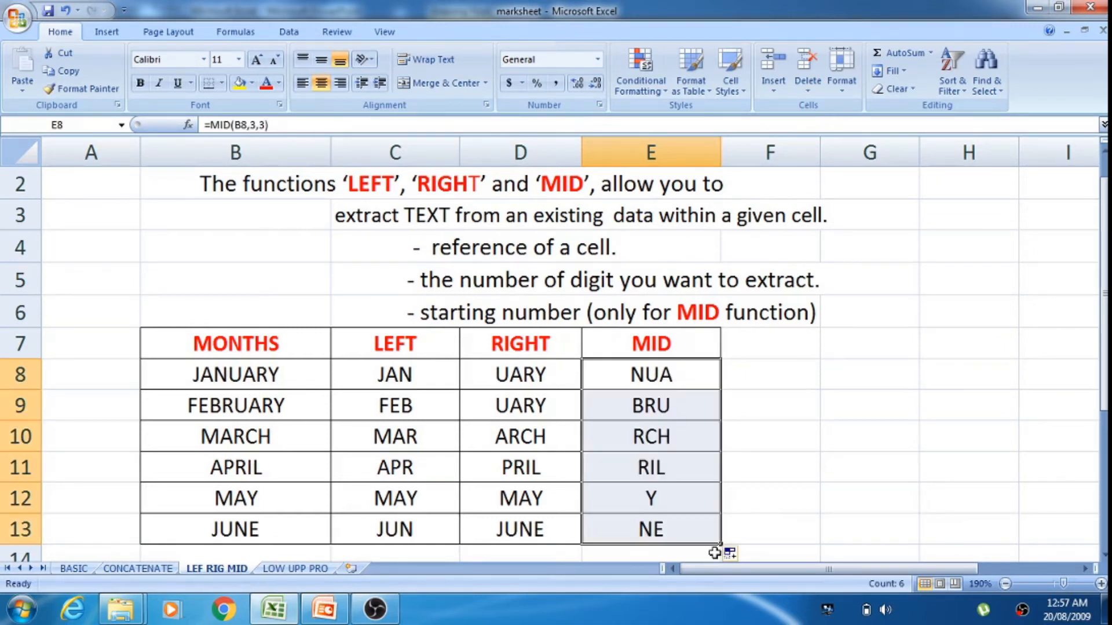
pyautogui.click(661, 509)
pyautogui.scroll(1, 427, 478)
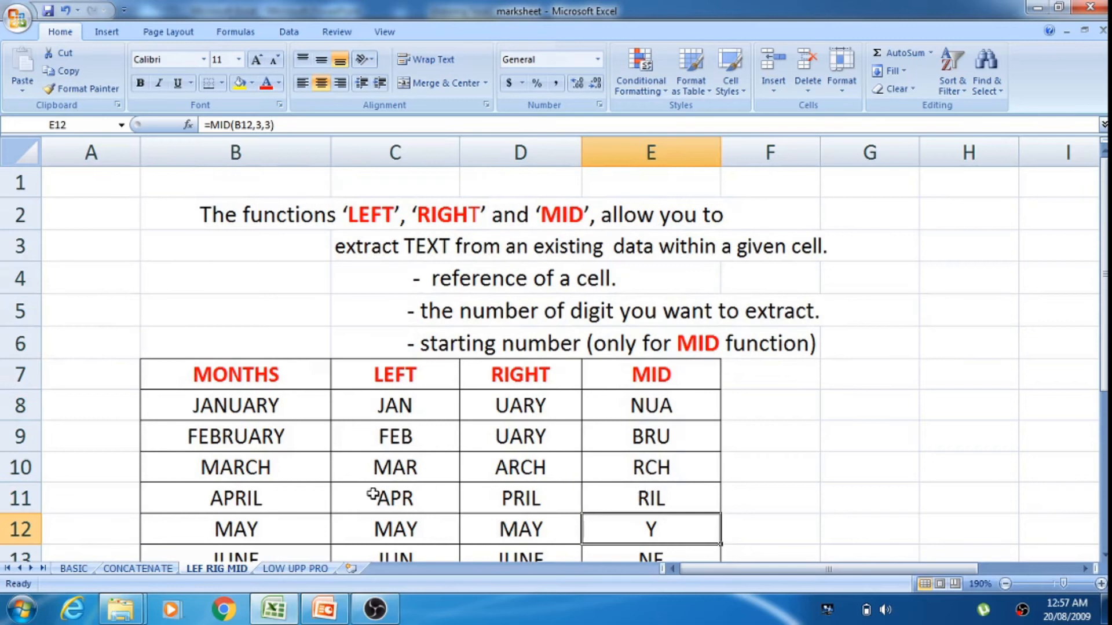
pyautogui.moveTo(1104, 299); pyautogui.dragTo(1104, 325)
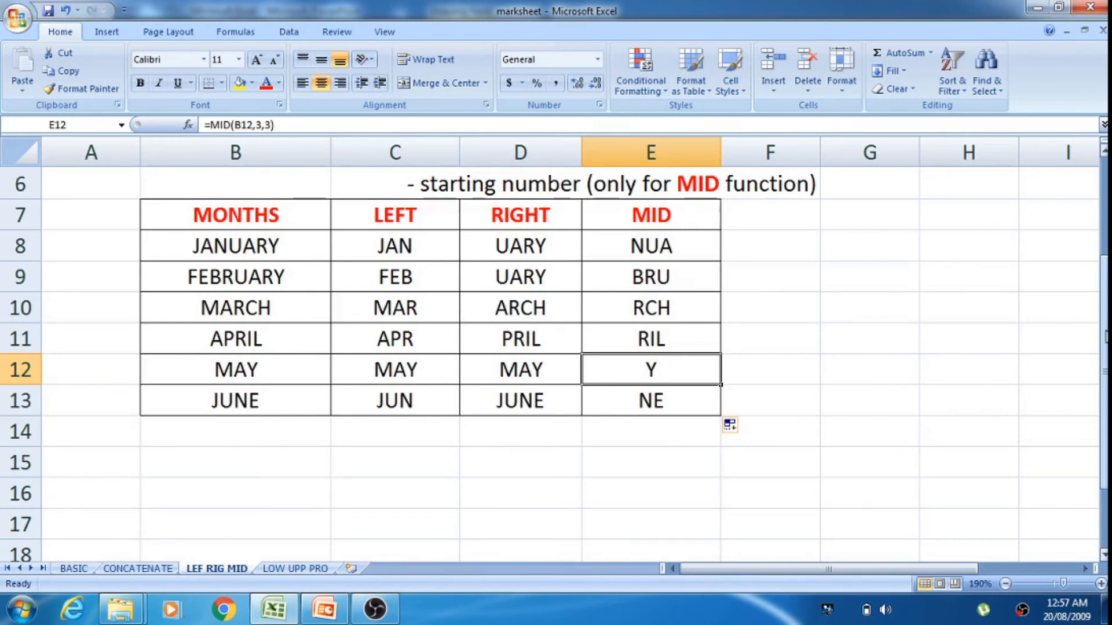
pyautogui.moveTo(1104, 406); pyautogui.dragTo(1104, 333)
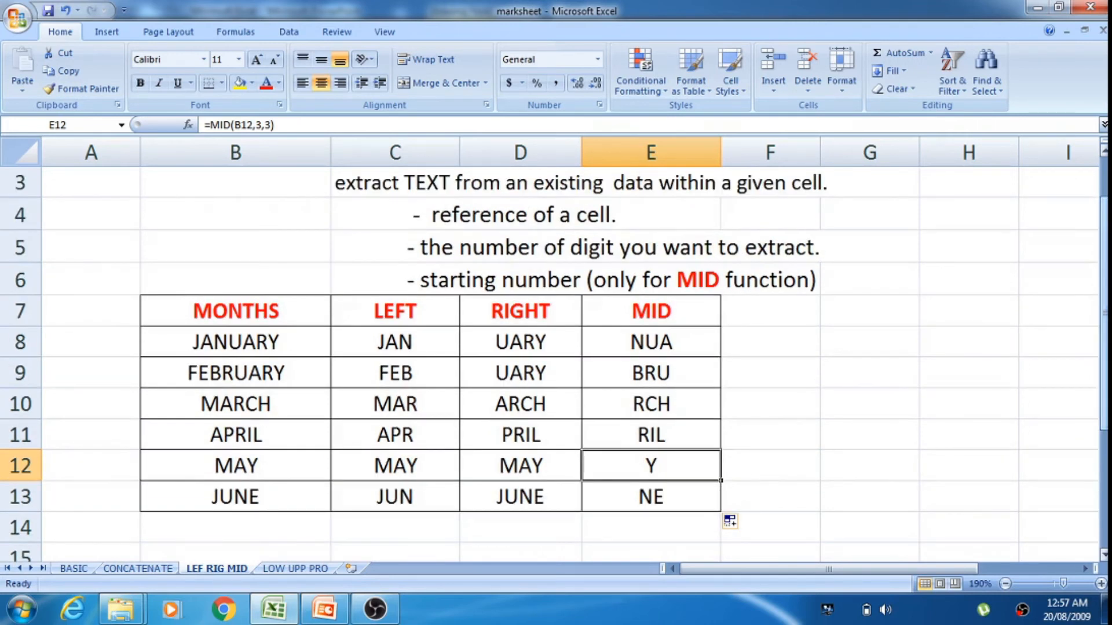
pyautogui.moveTo(1104, 269); pyautogui.dragTo(1103, 231)
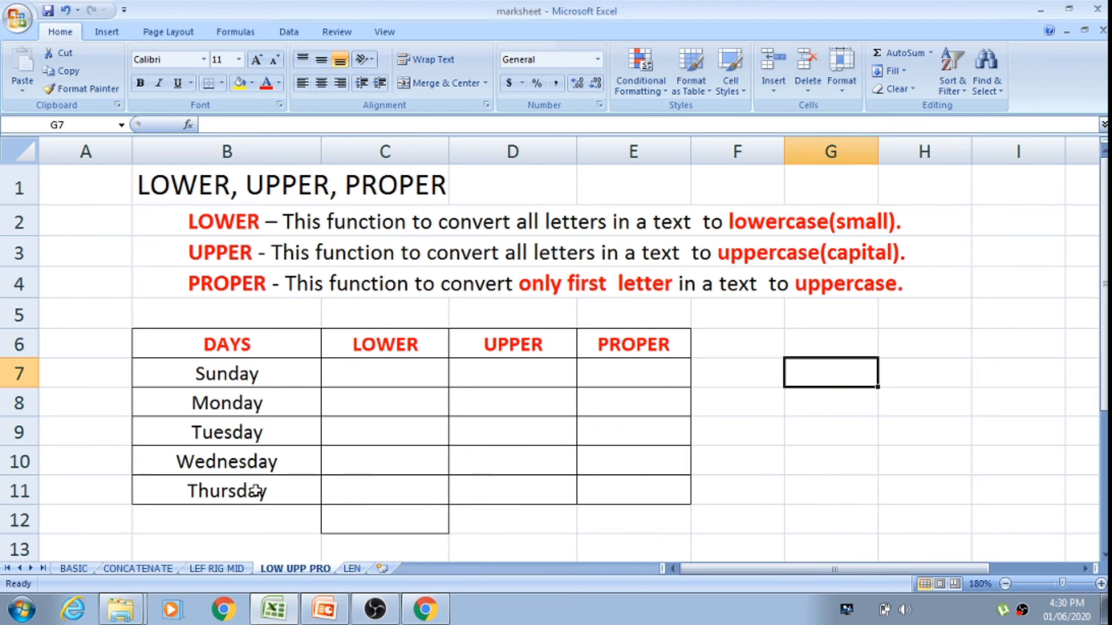
# Step: On the LOW UPP PRO sheet, enter the formula =LOWER(B7) in cell C7 and fill it down through C11
pyautogui.click(343, 377)
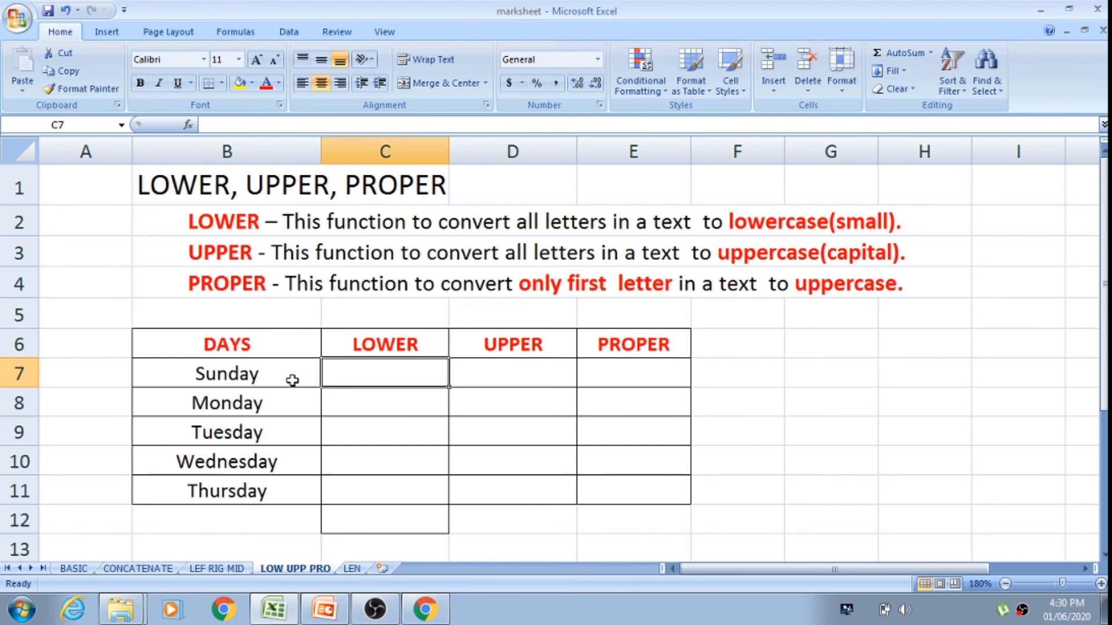
pyautogui.click(264, 374)
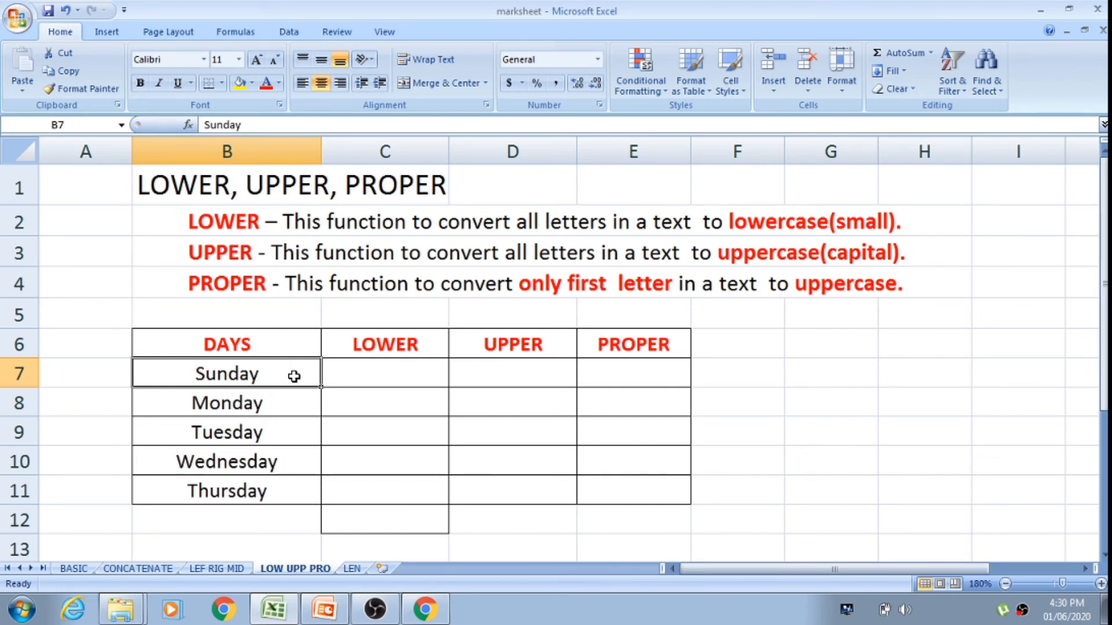
pyautogui.click(375, 376)
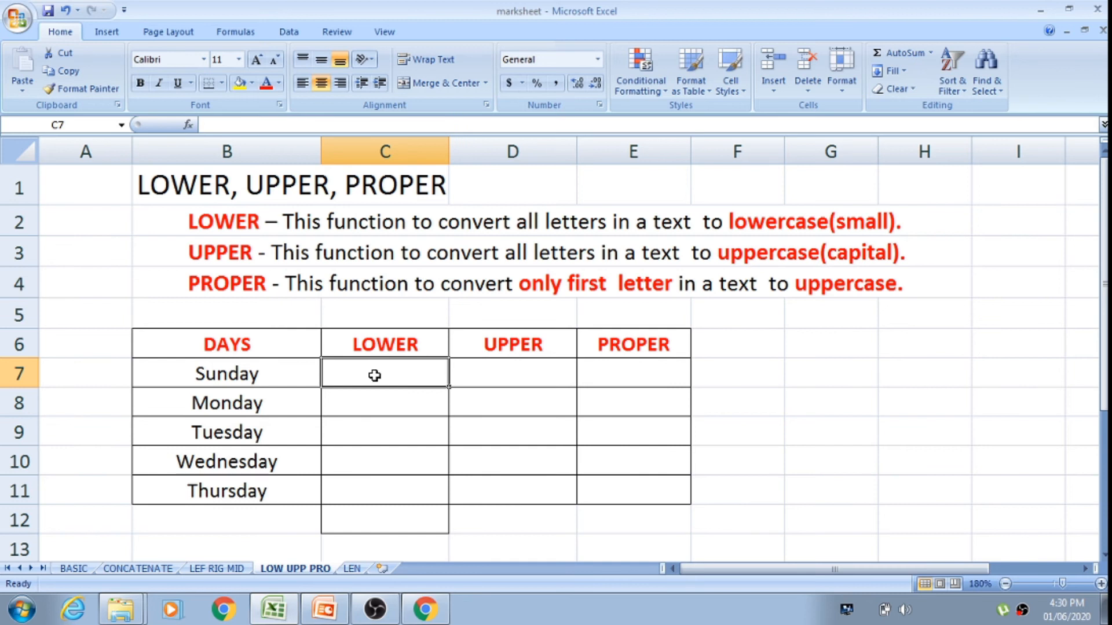
pyautogui.write('=')
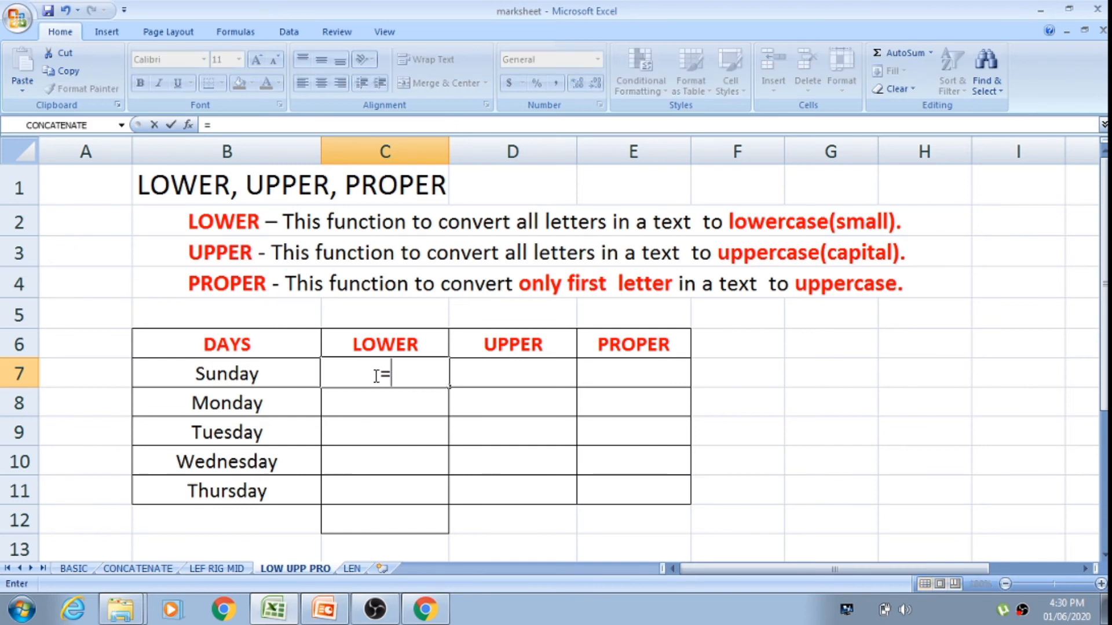
pyautogui.write('LO')
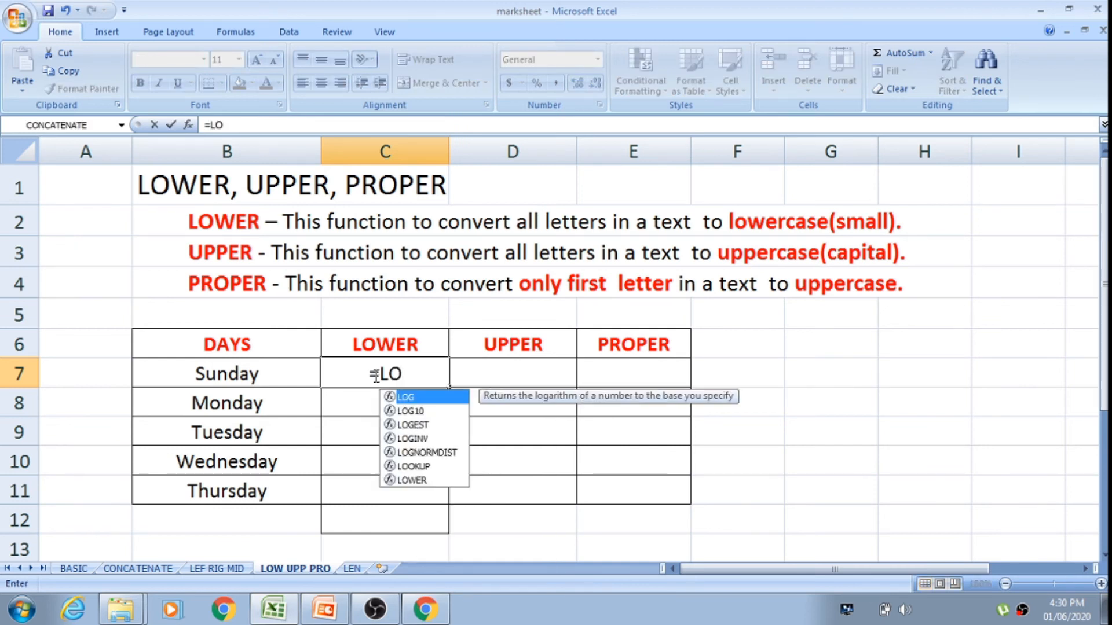
pyautogui.write('W')
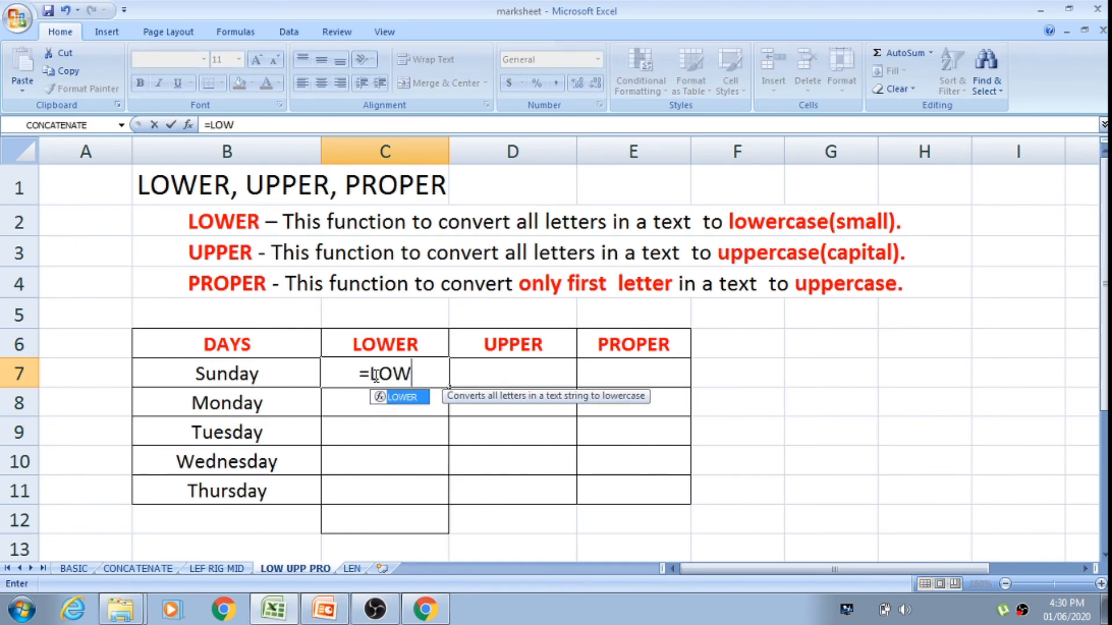
pyautogui.doubleClick(400, 397)
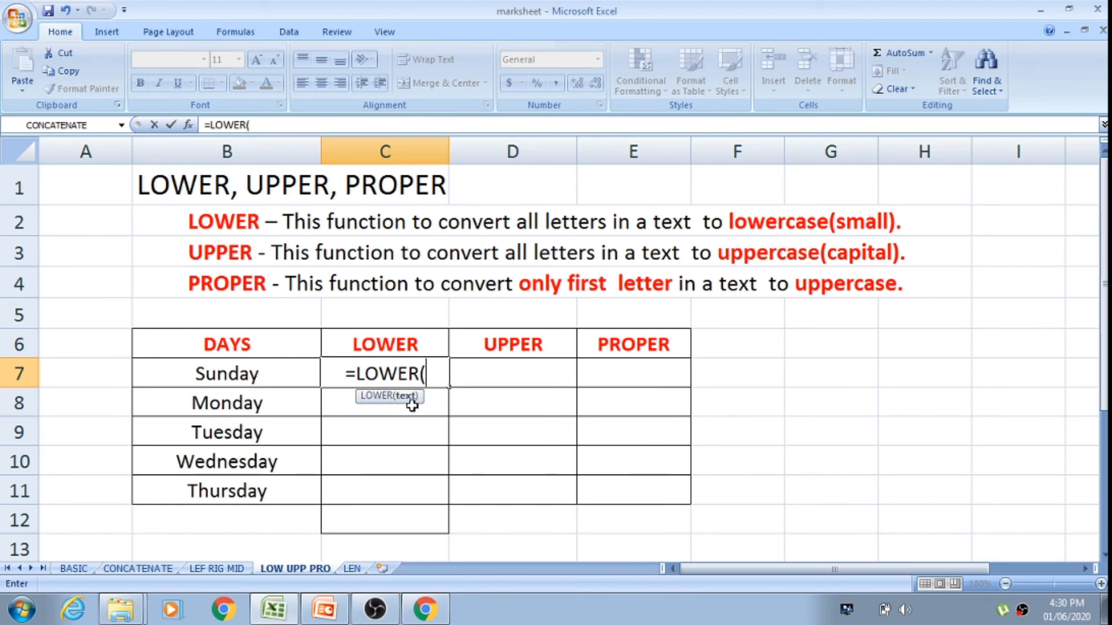
pyautogui.click(269, 373)
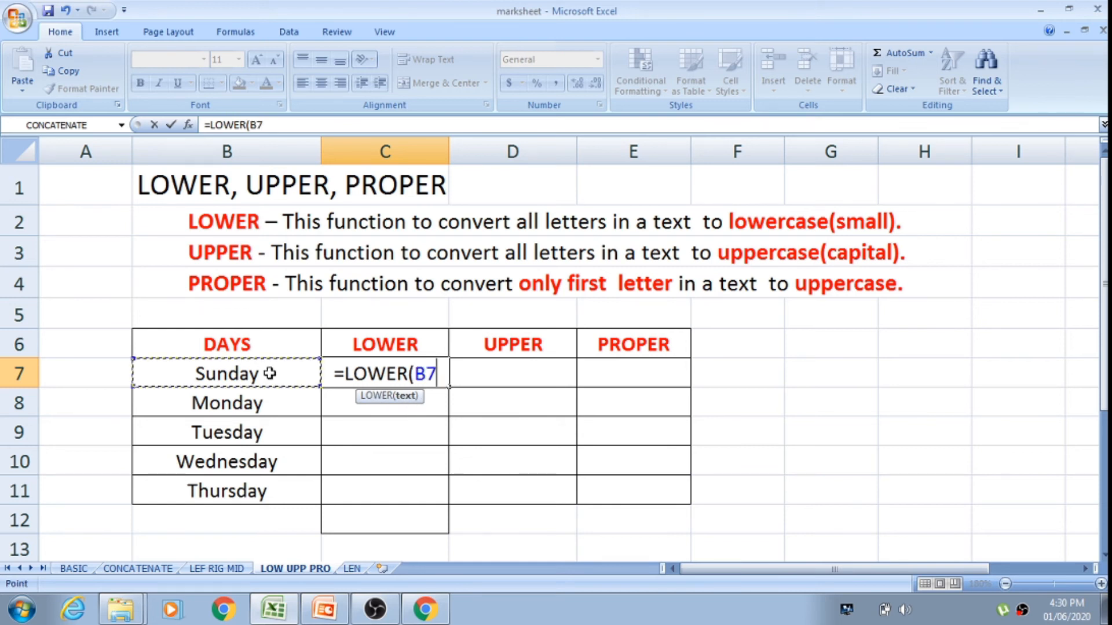
pyautogui.press('Return')
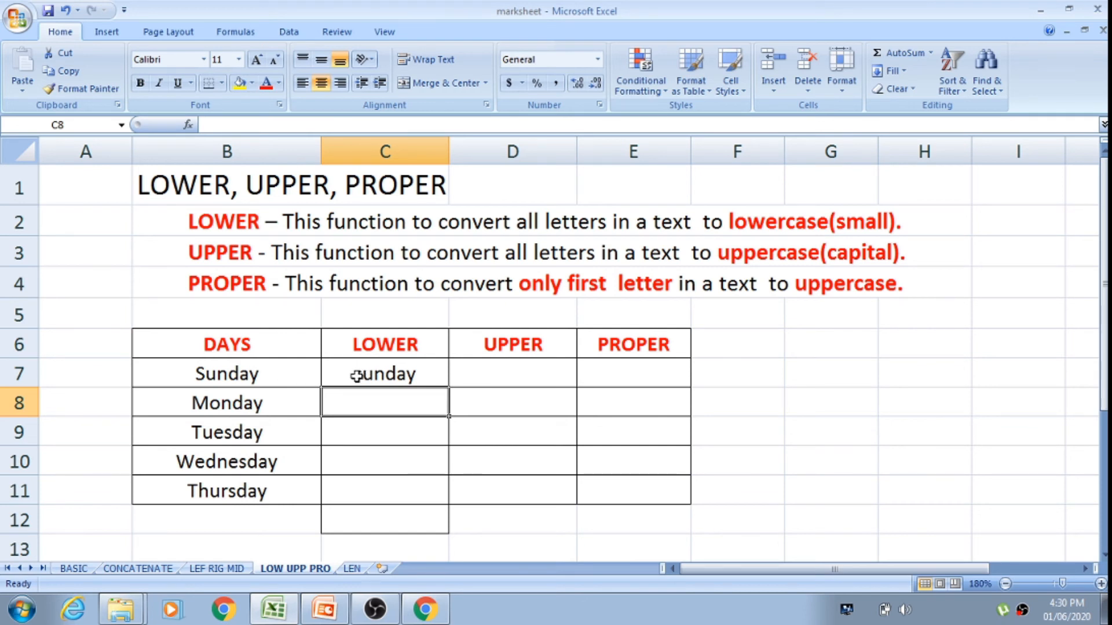
pyautogui.click(399, 373)
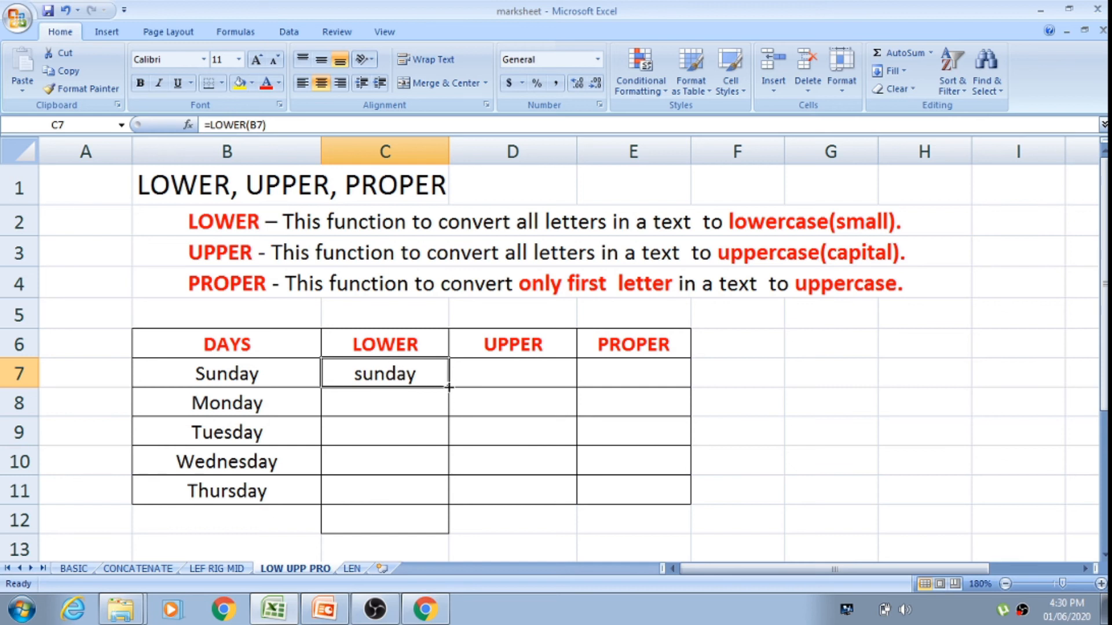
pyautogui.moveTo(448, 387); pyautogui.dragTo(443, 494)
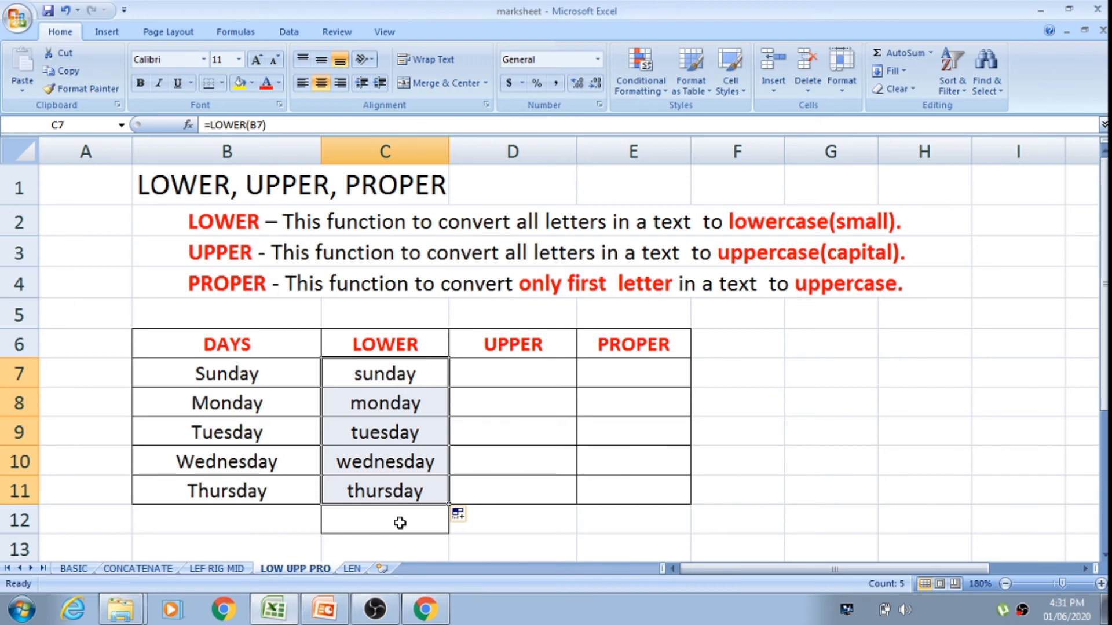
# Step: Enter the formula =UPPER(B7) in cell D7 and fill it down through D11
pyautogui.click(499, 374)
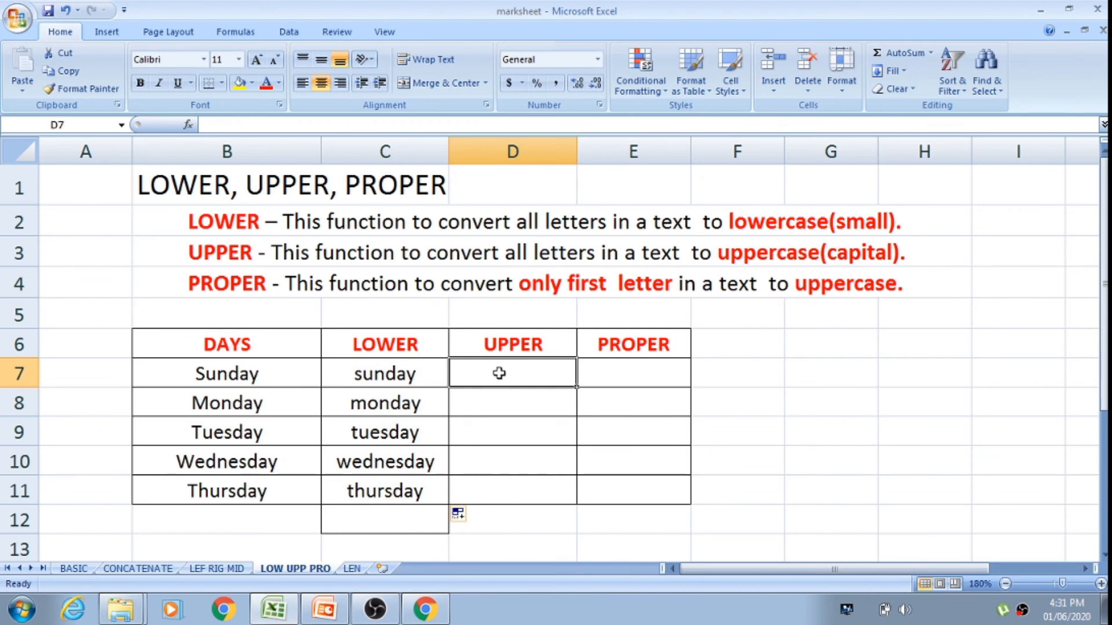
pyautogui.write('=')
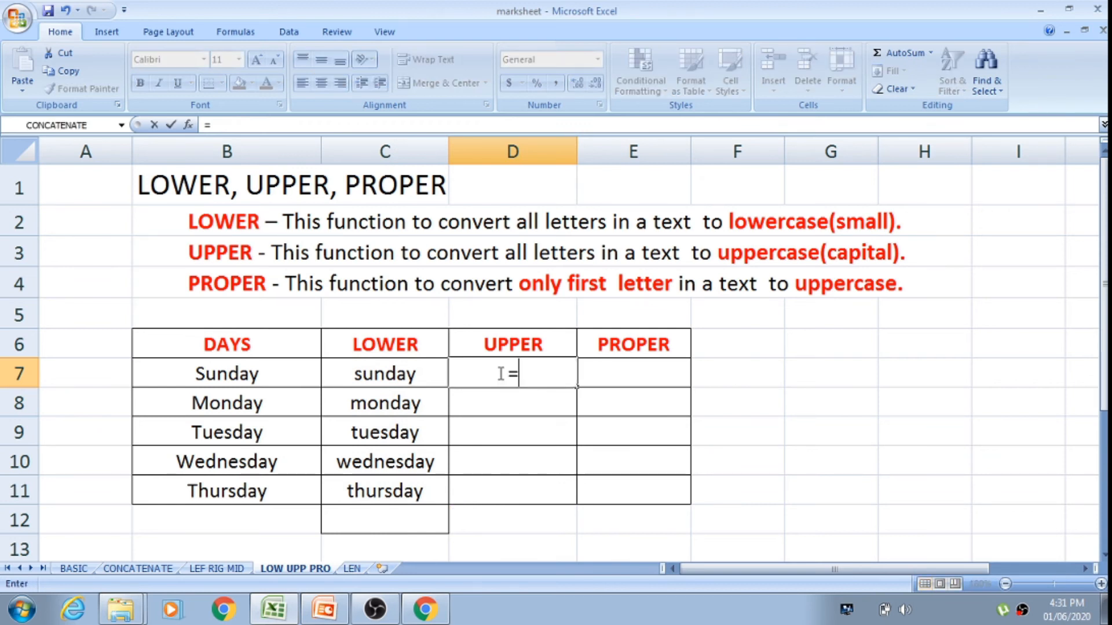
pyautogui.write('UPP')
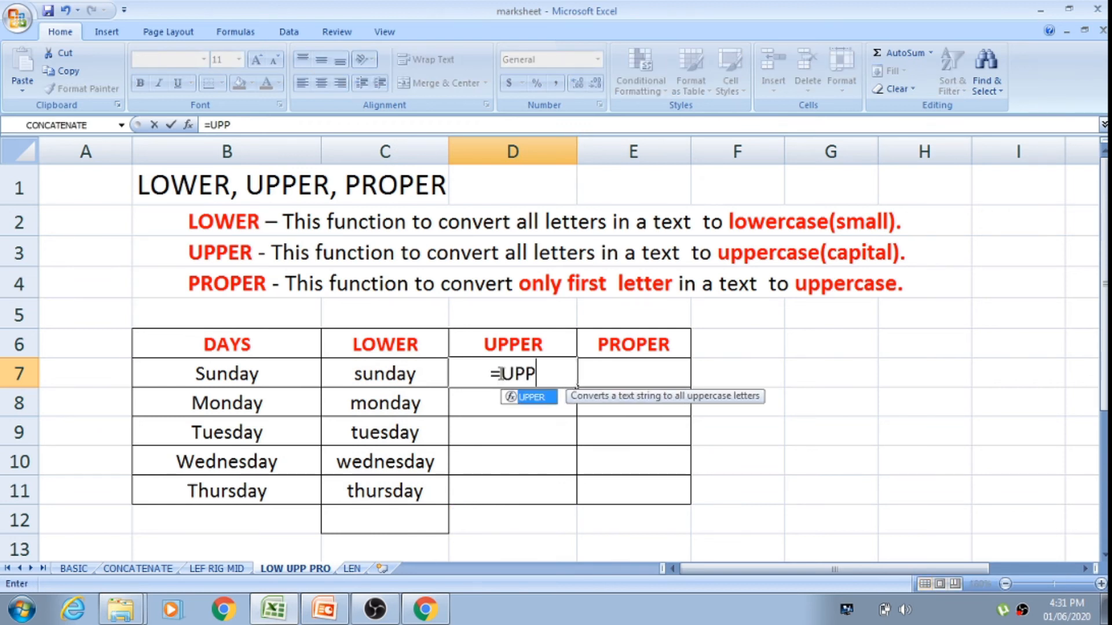
pyautogui.doubleClick(535, 398)
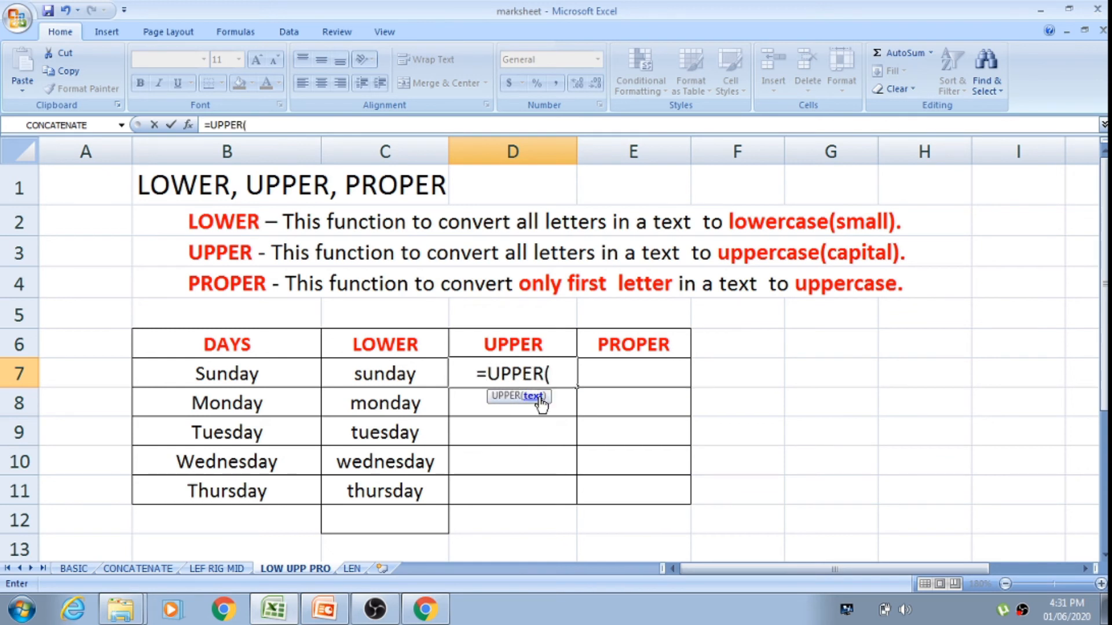
pyautogui.click(265, 379)
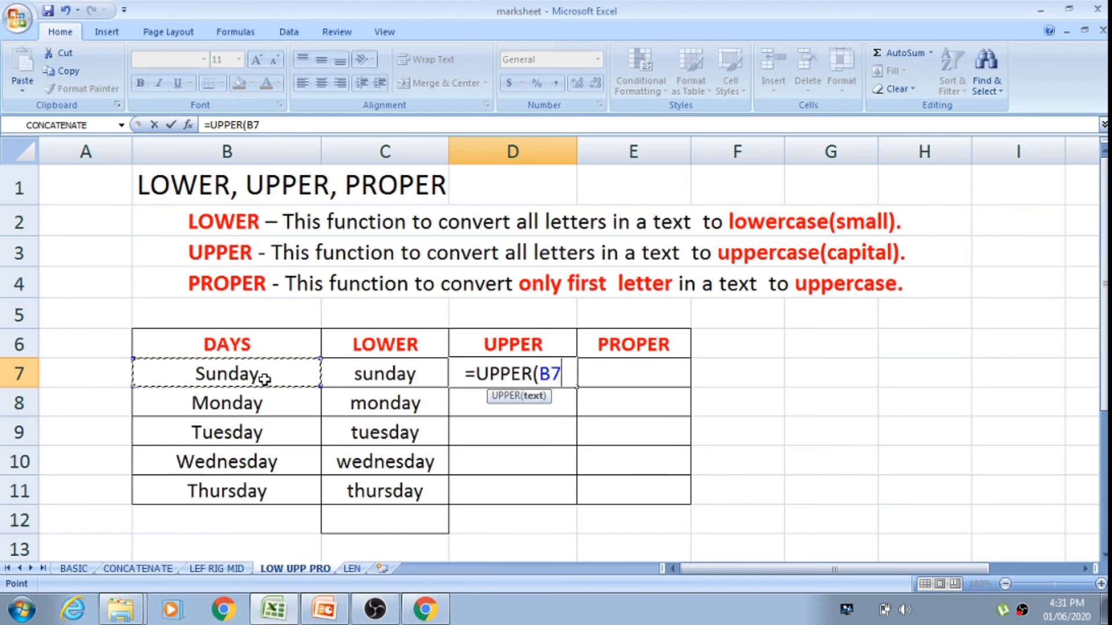
pyautogui.press('Return')
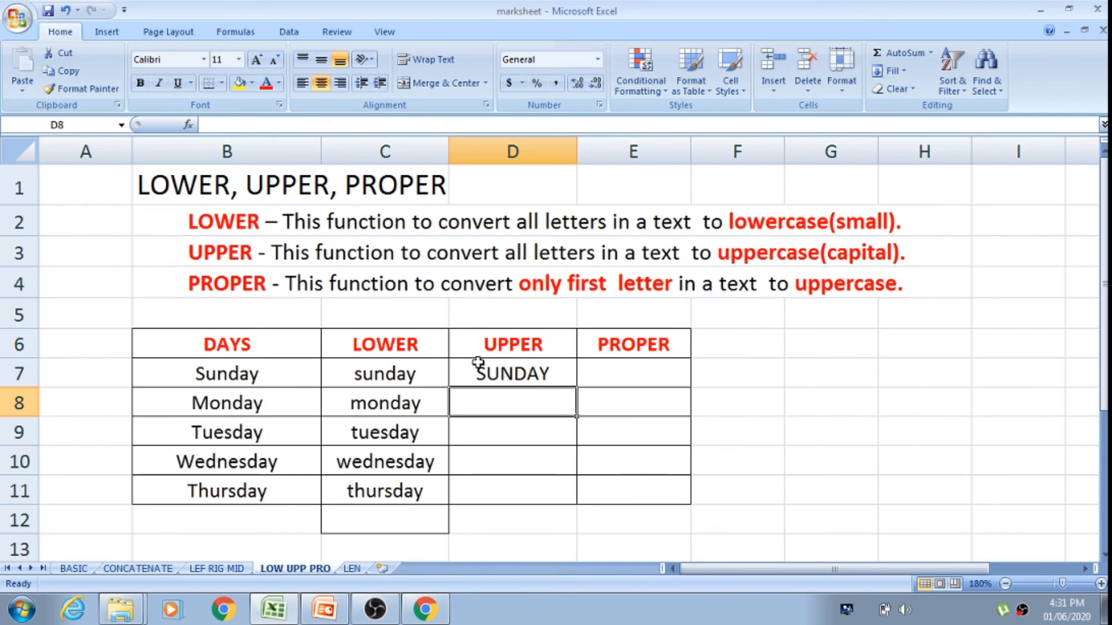
pyautogui.click(523, 373)
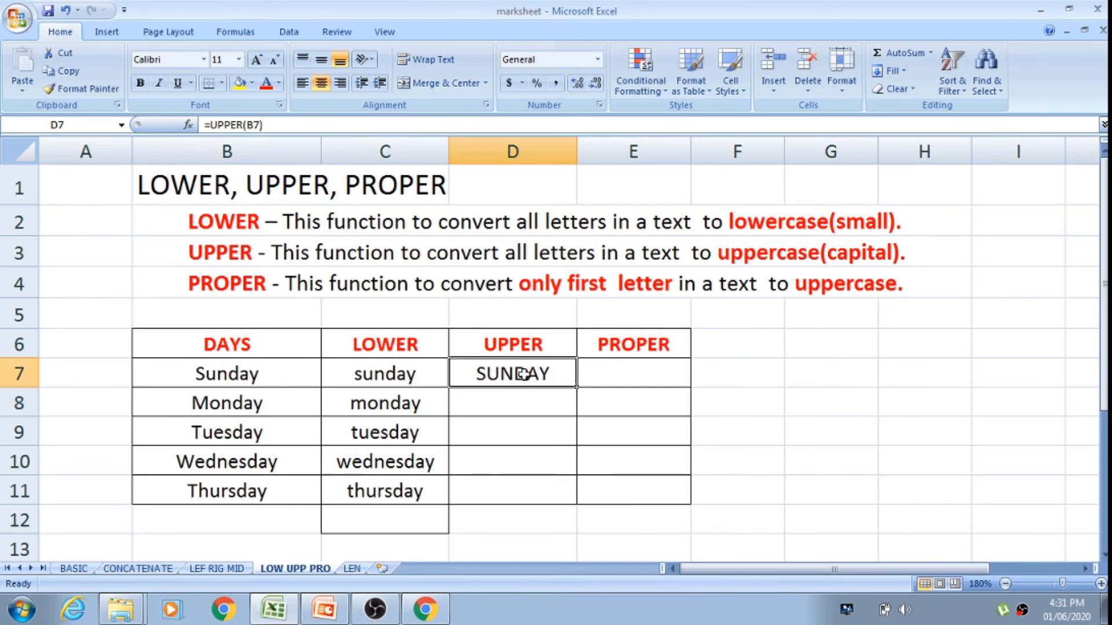
pyautogui.moveTo(577, 388); pyautogui.dragTo(575, 501)
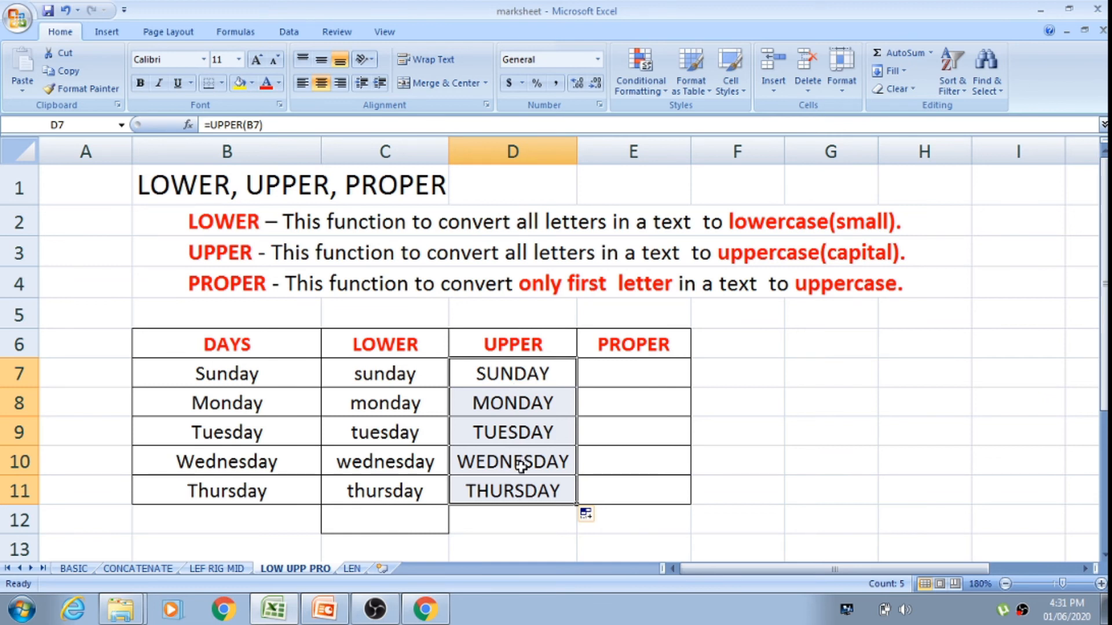
# Step: Enter the formula =PROPER(D7) in cell E7 and fill it down through E12
pyautogui.click(673, 341)
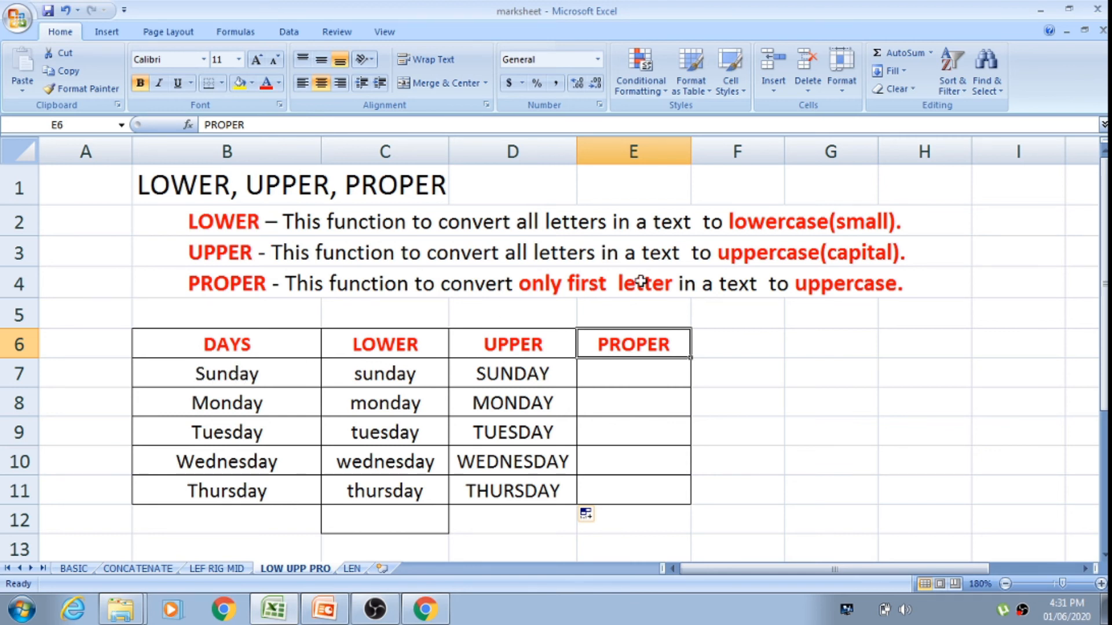
pyautogui.click(528, 377)
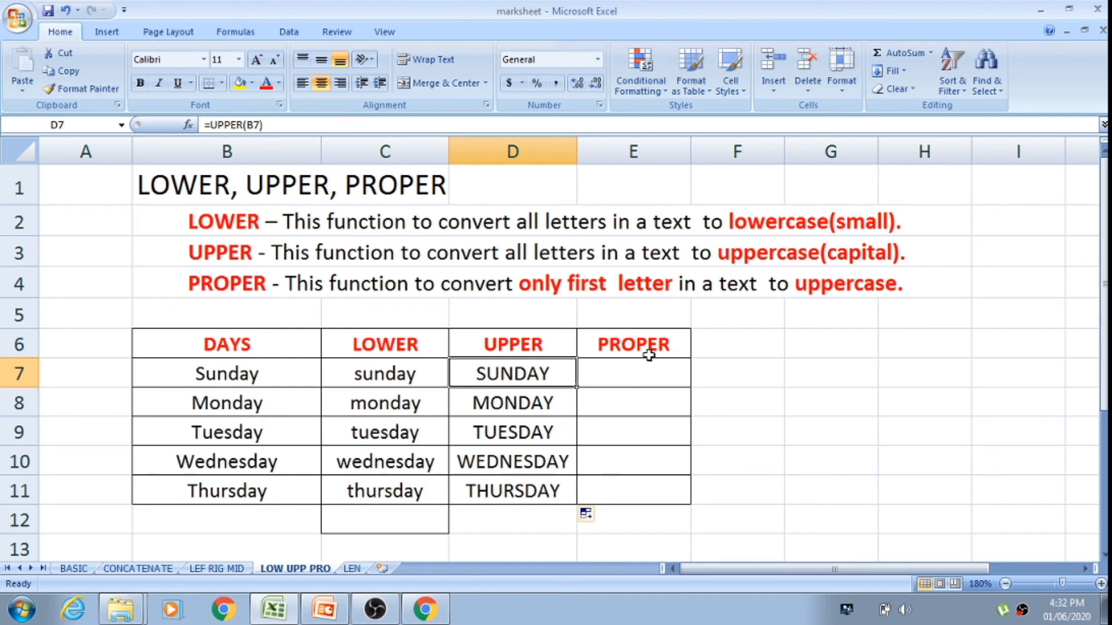
pyautogui.click(627, 366)
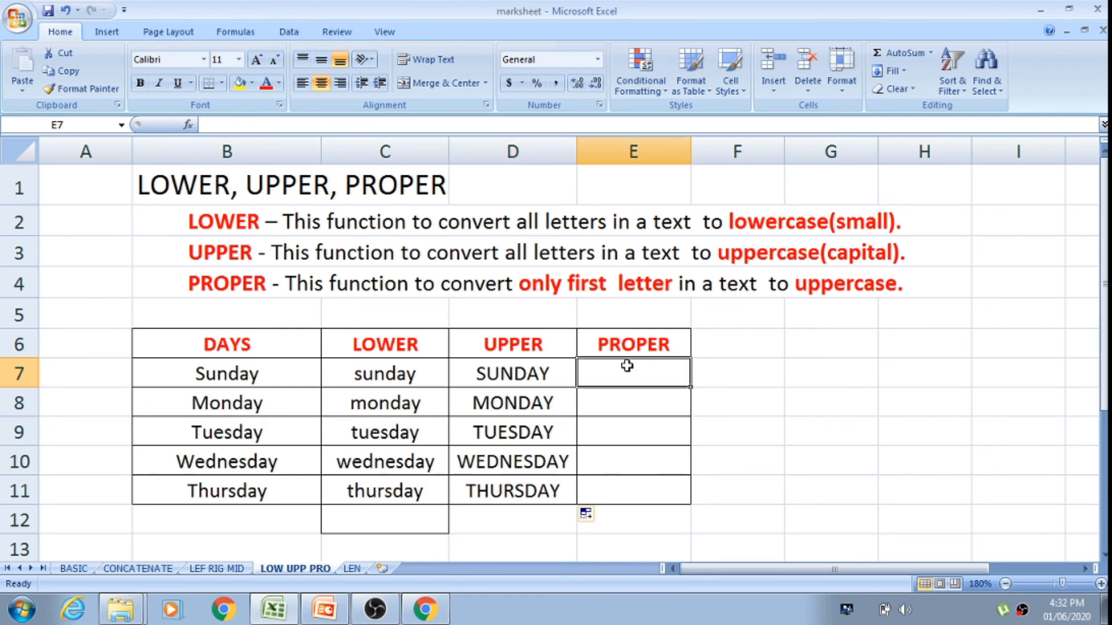
pyautogui.write('=PRO')
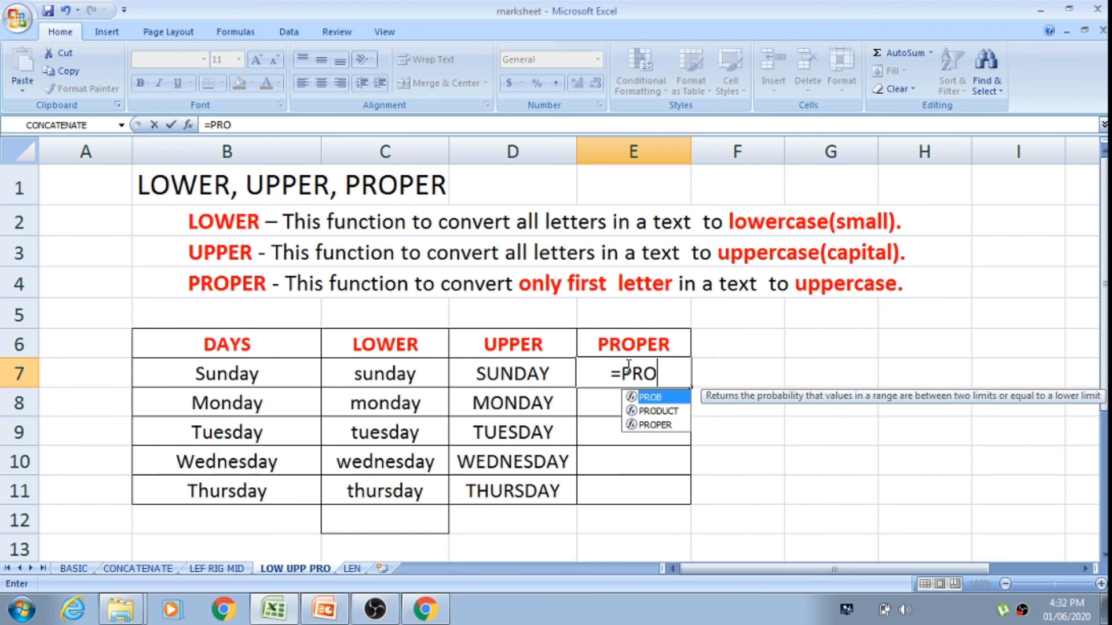
pyautogui.write('P')
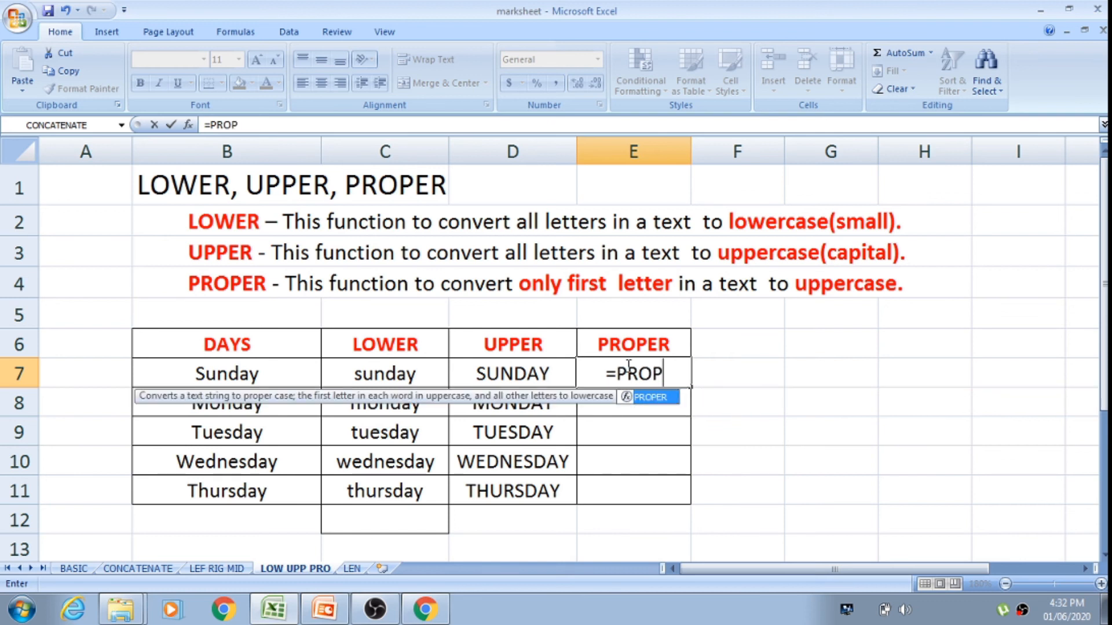
pyautogui.doubleClick(649, 397)
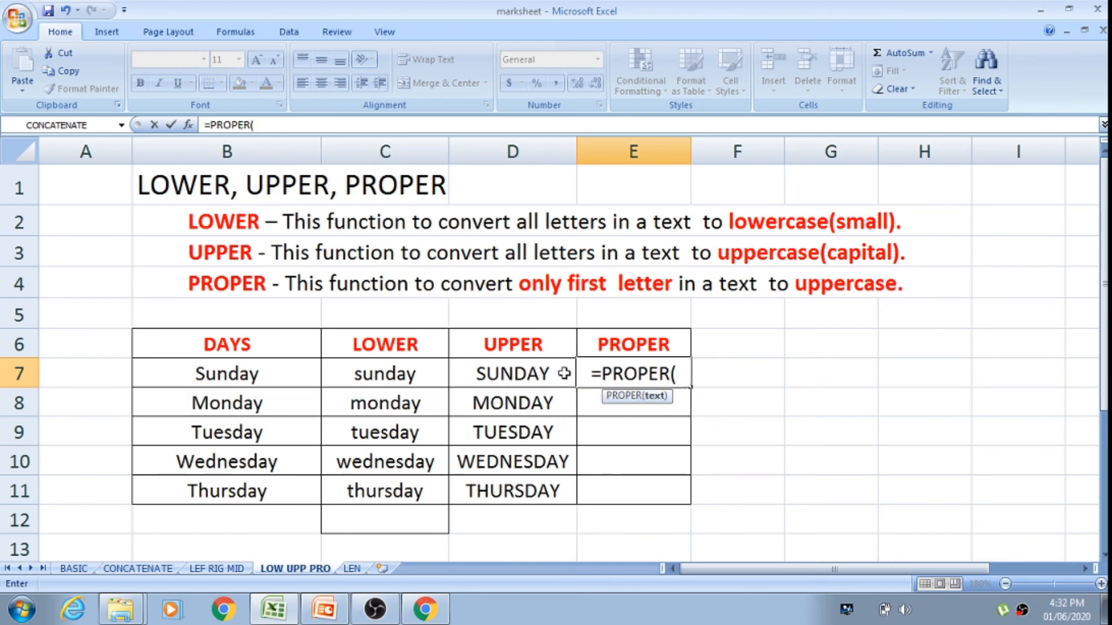
pyautogui.click(543, 373)
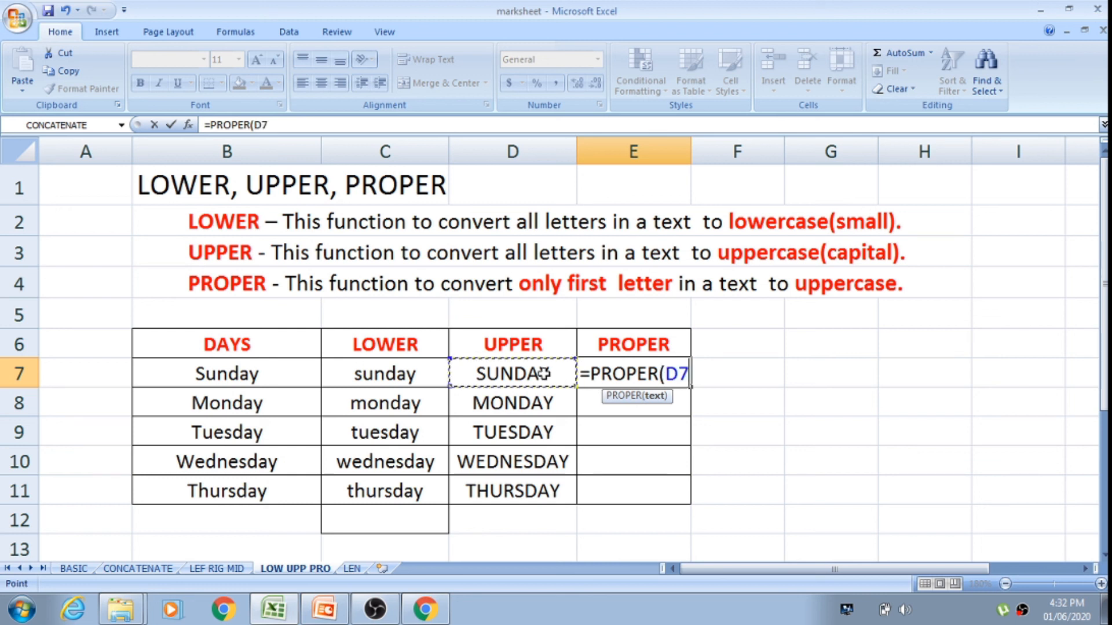
pyautogui.press('Return')
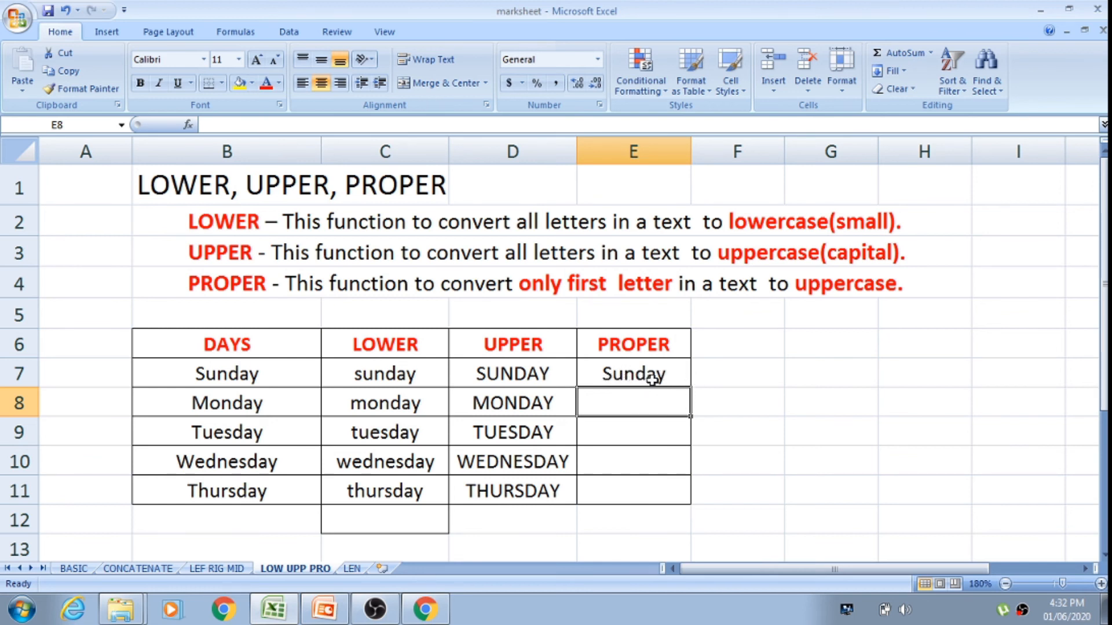
pyautogui.click(670, 375)
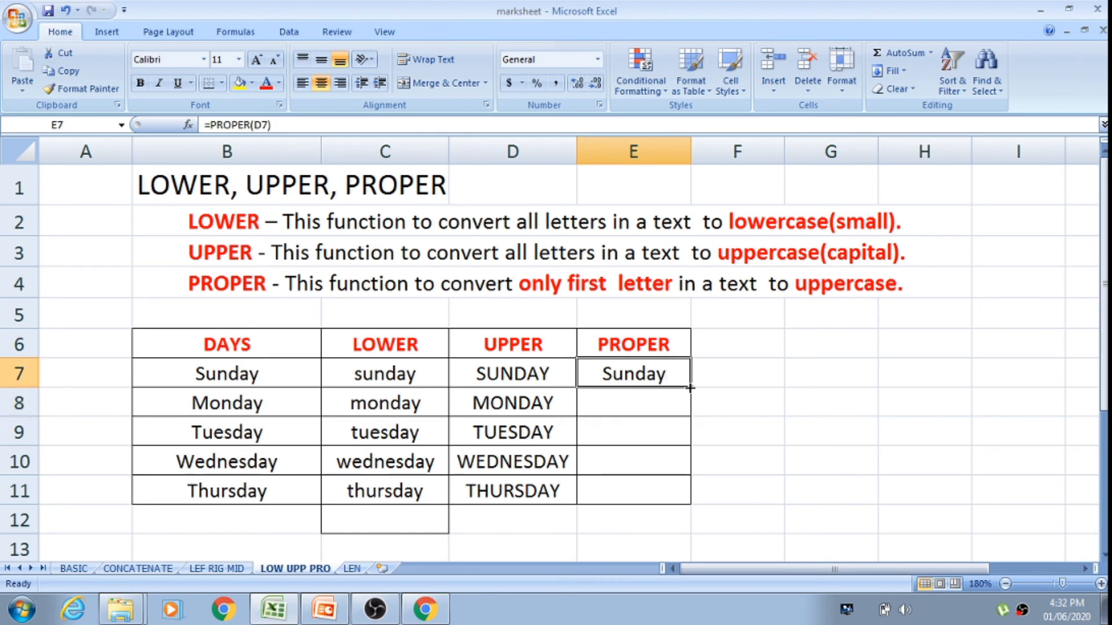
pyautogui.moveTo(690, 388); pyautogui.dragTo(685, 508)
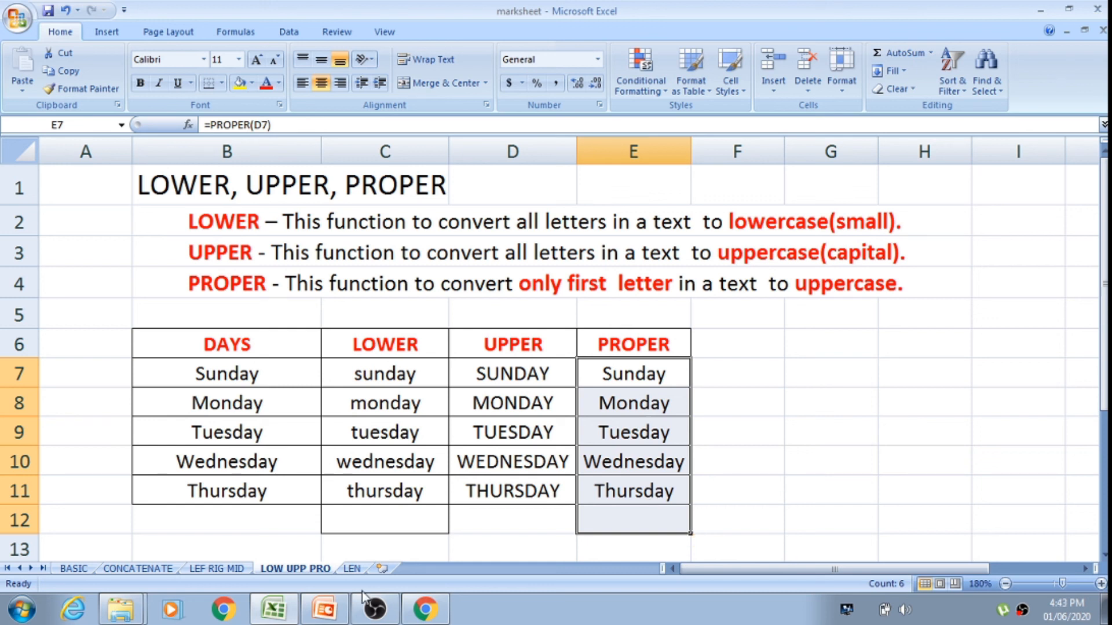
# Step: On the LEN sheet, enter the formula =LEN(C7) in cell D7 and fill it down through D11
pyautogui.click(354, 569)
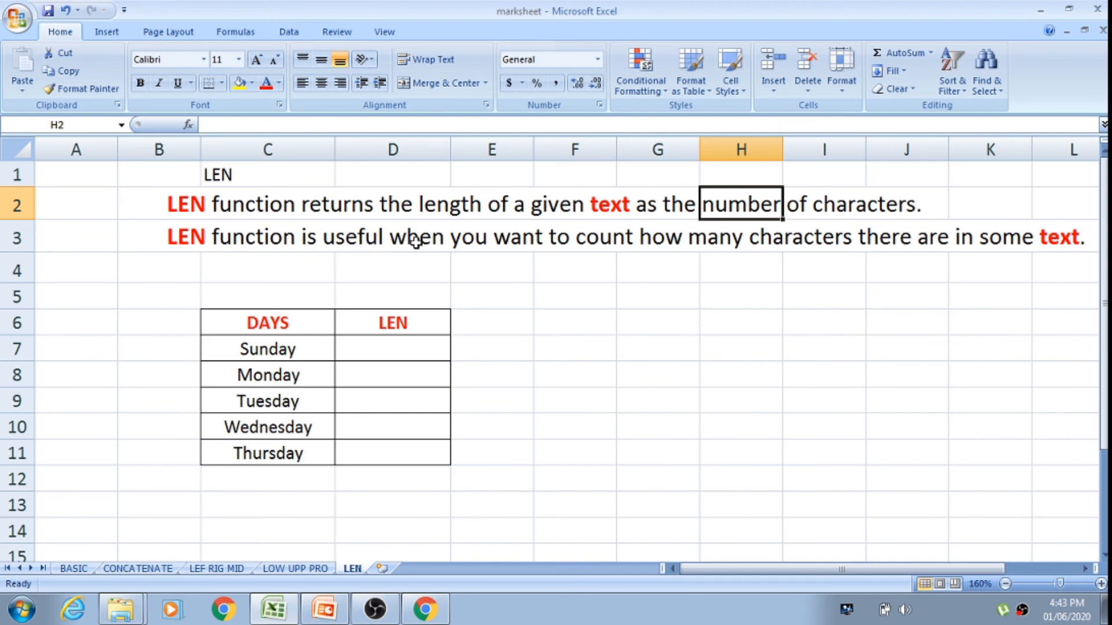
pyautogui.click(418, 257)
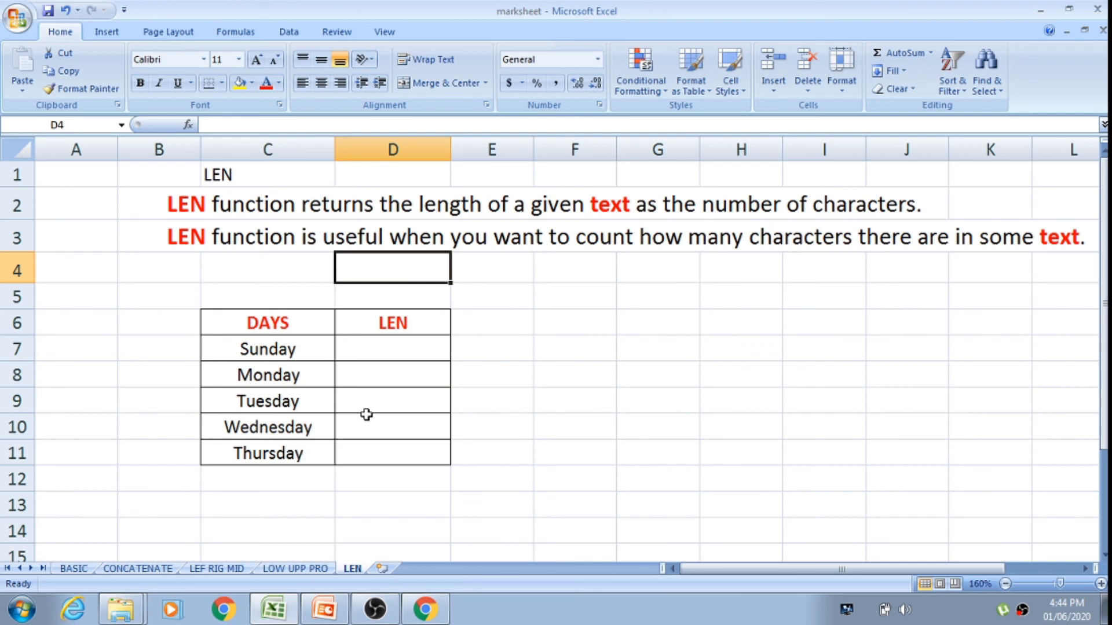
pyautogui.click(372, 350)
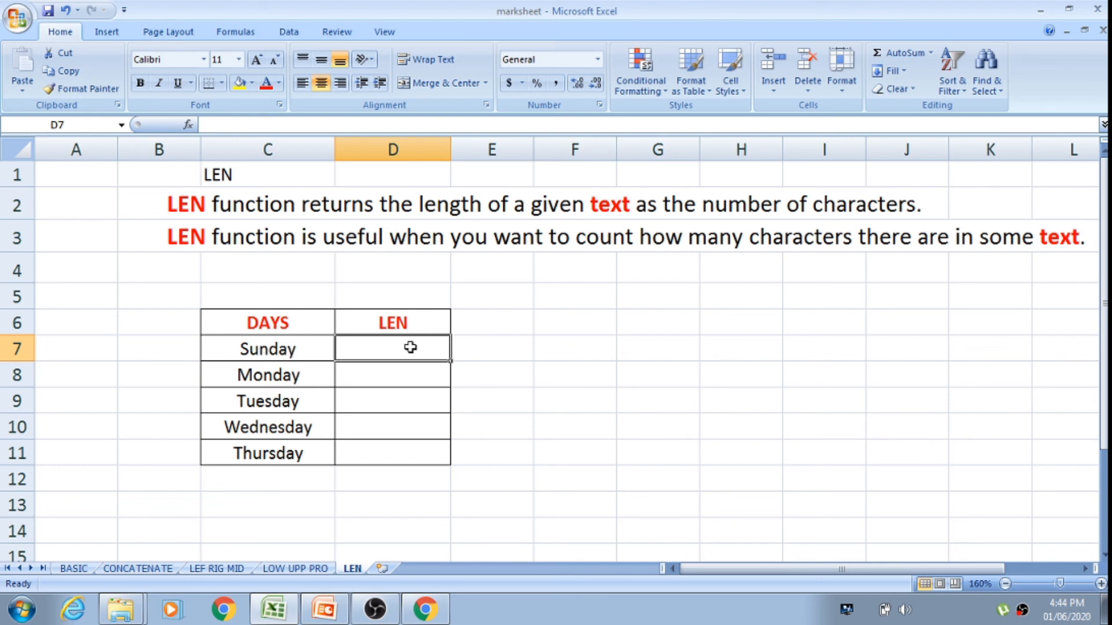
pyautogui.write('=')
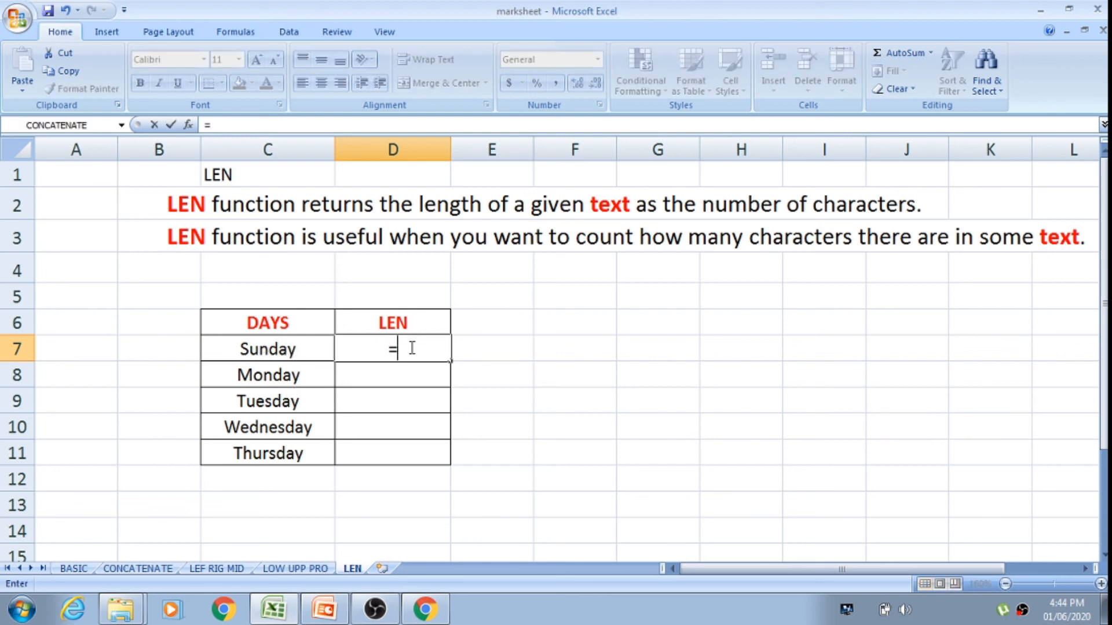
pyautogui.write('LE')
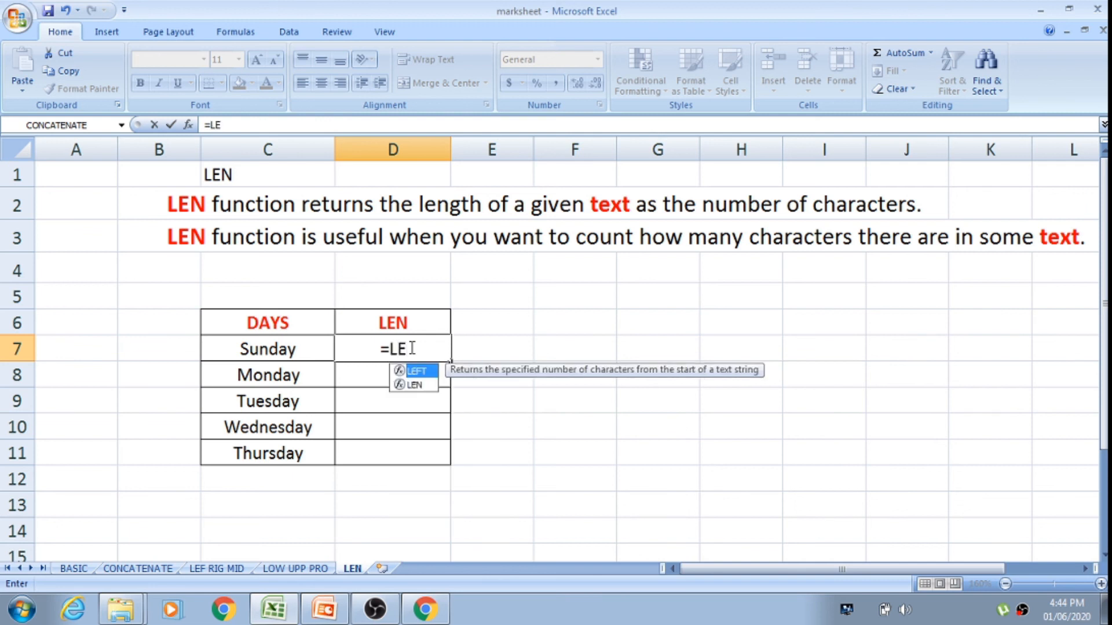
pyautogui.write('N')
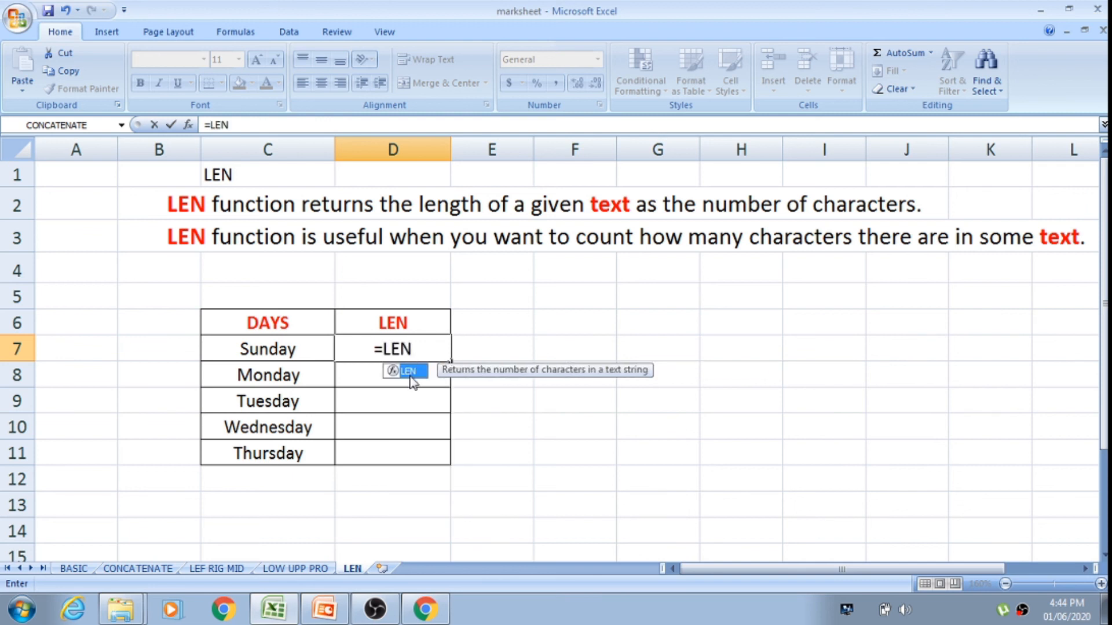
pyautogui.doubleClick(411, 373)
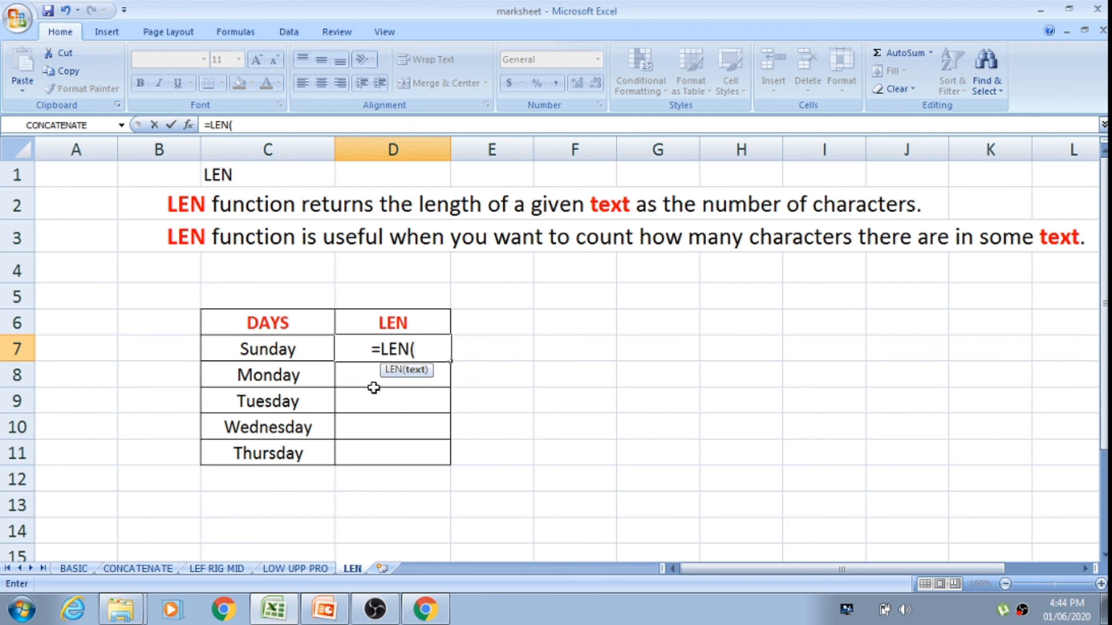
pyautogui.click(283, 348)
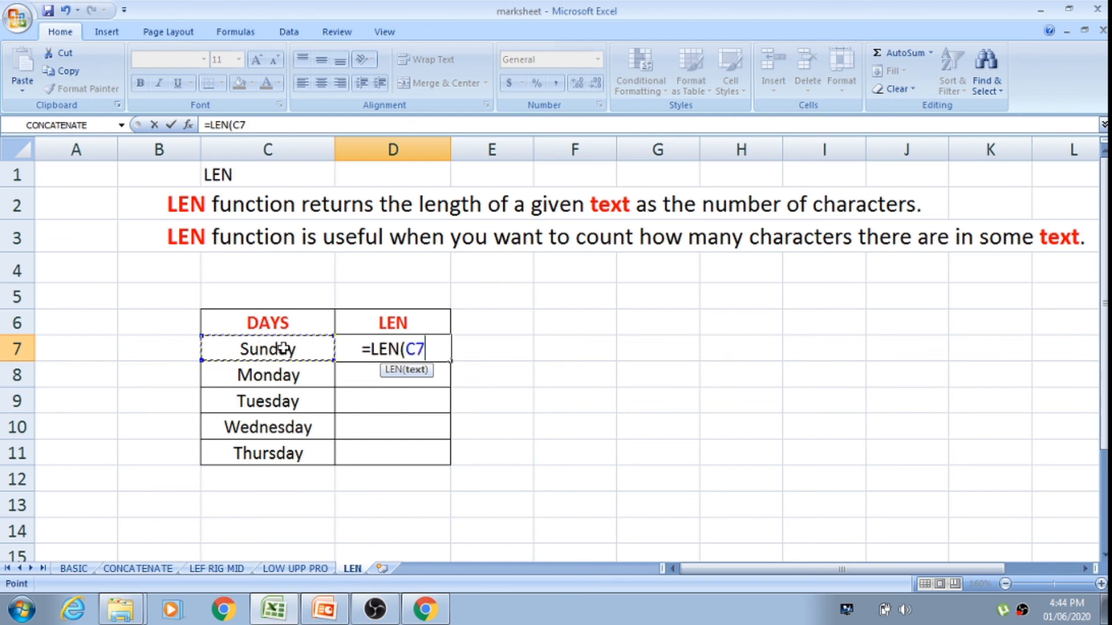
pyautogui.press('Return')
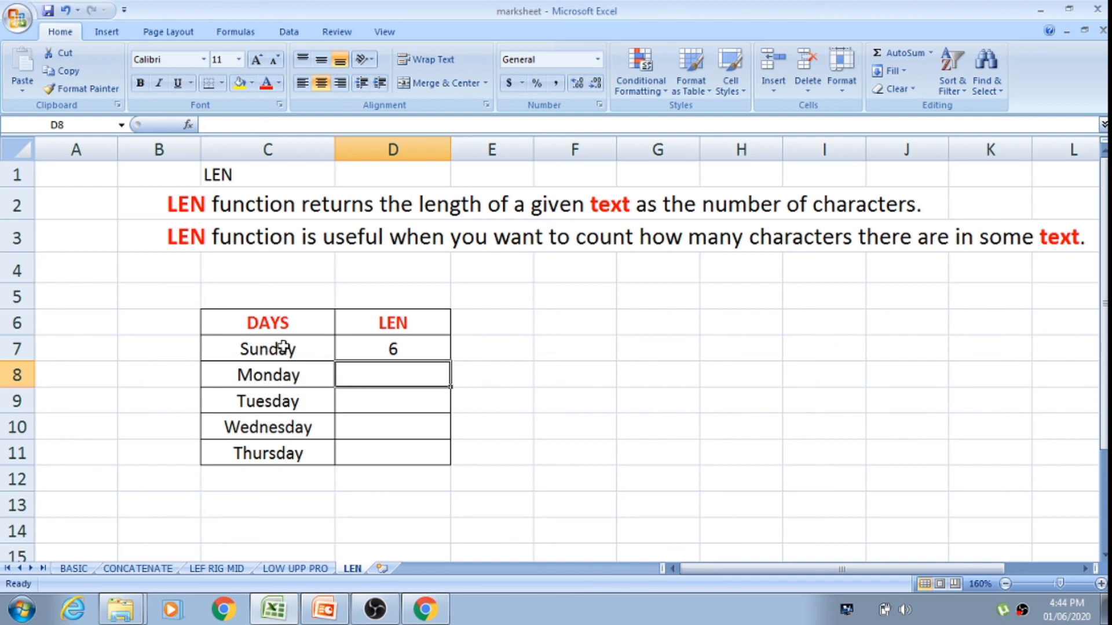
pyautogui.click(409, 348)
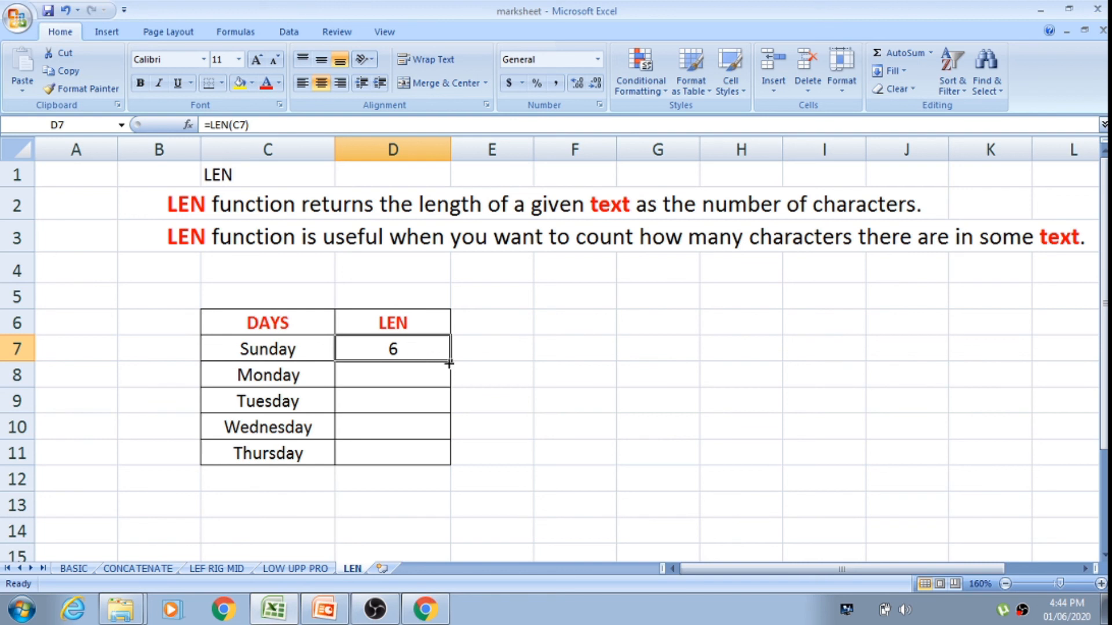
pyautogui.moveTo(450, 360); pyautogui.dragTo(446, 462)
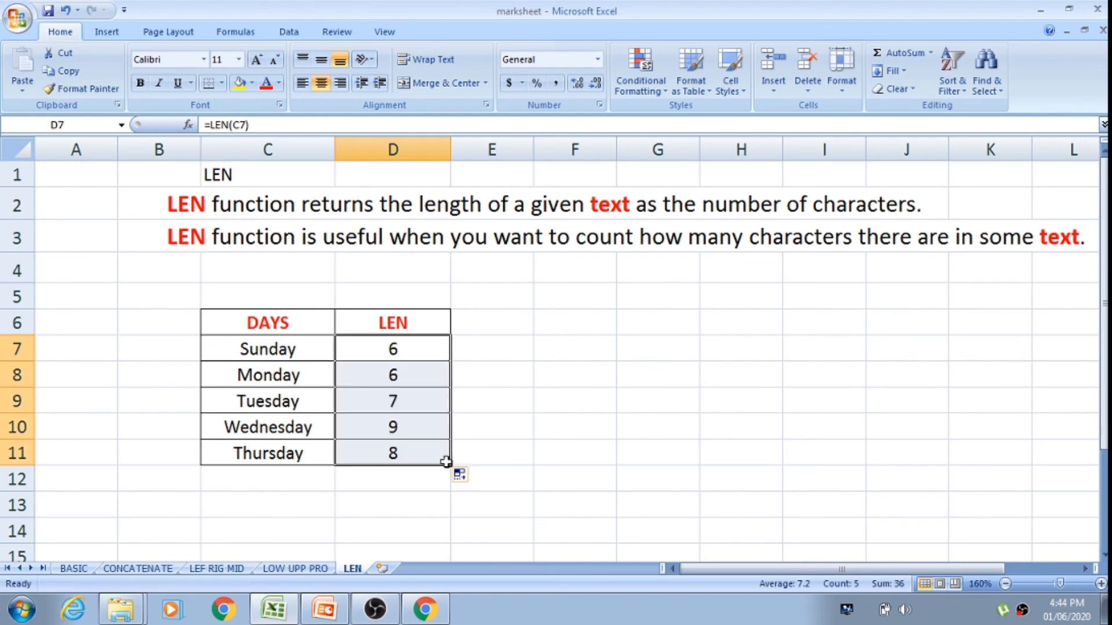